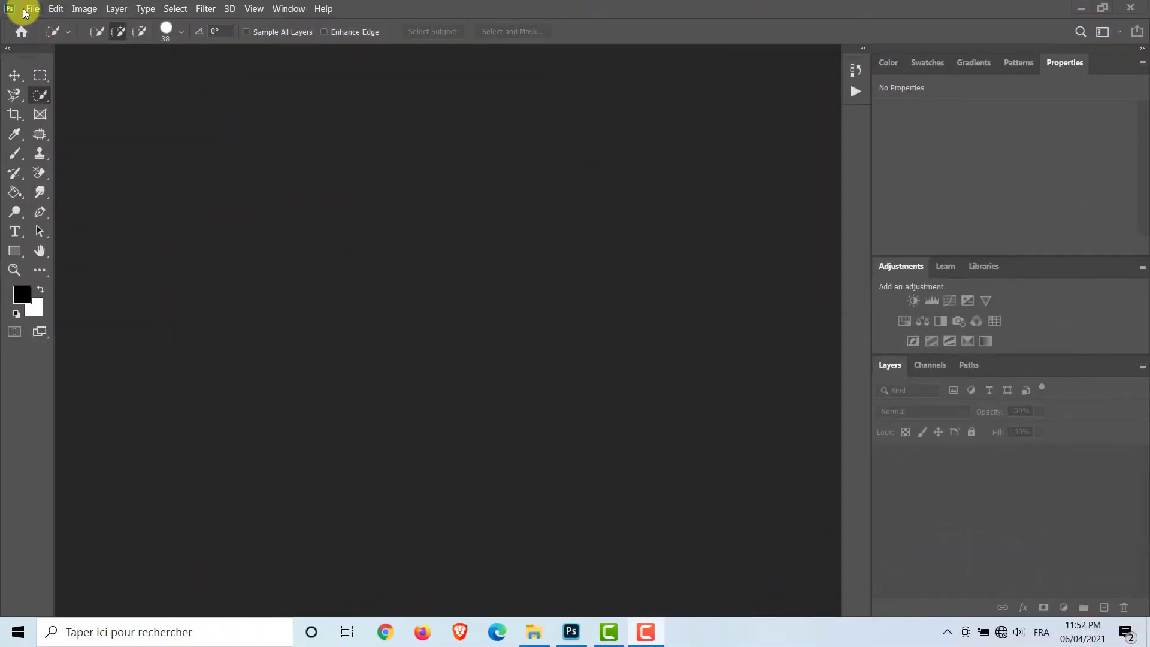
Open the sunset palm-beach photo and flip its canvas horizontally.
click(24, 12)
click(66, 78)
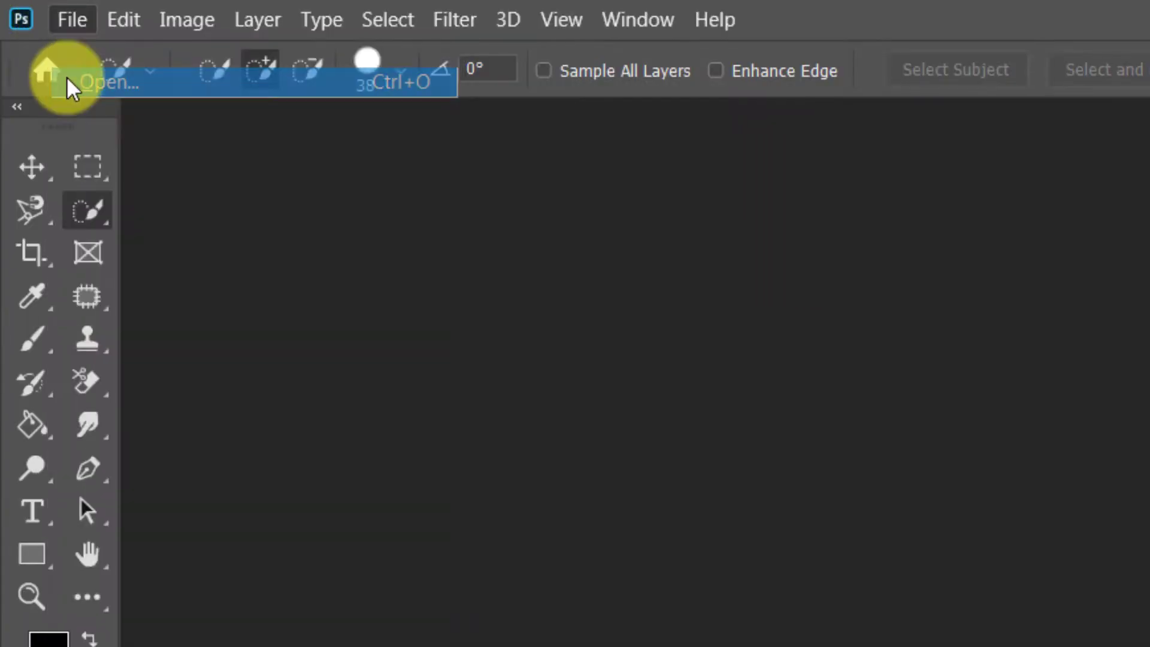
click(757, 383)
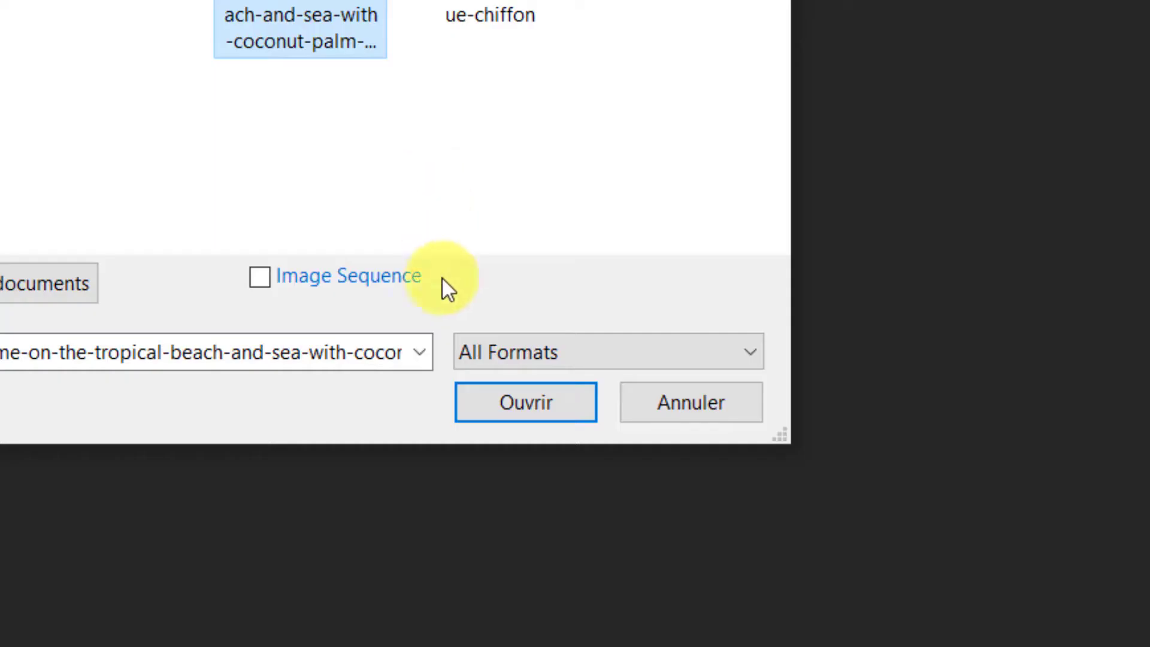
click(484, 406)
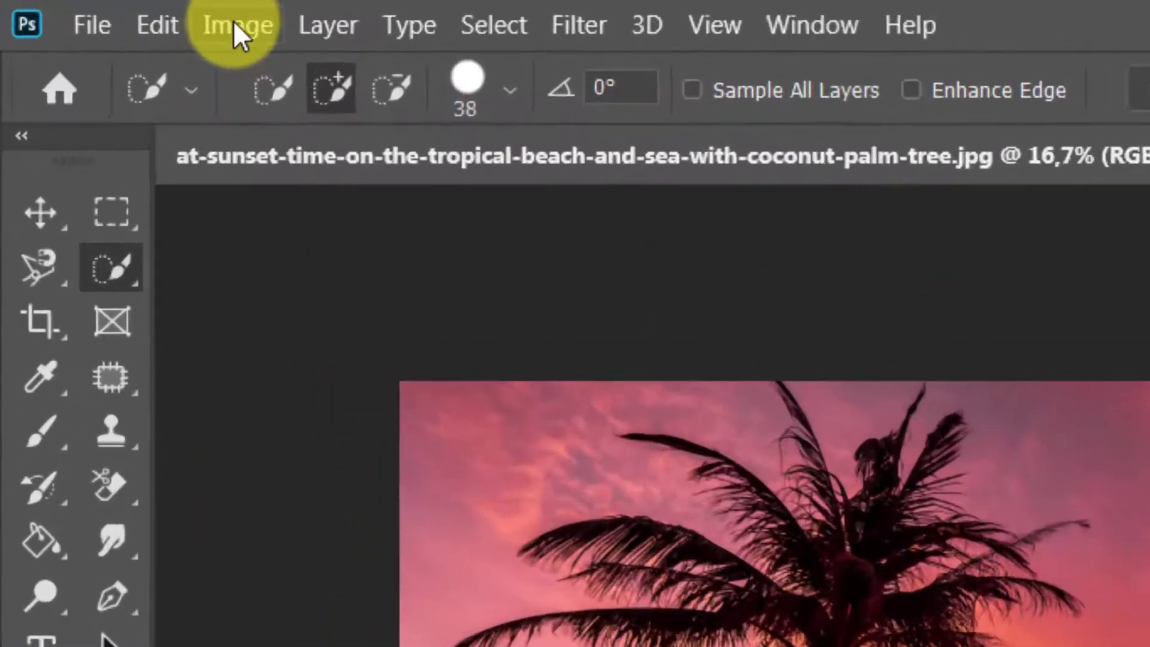
click(235, 25)
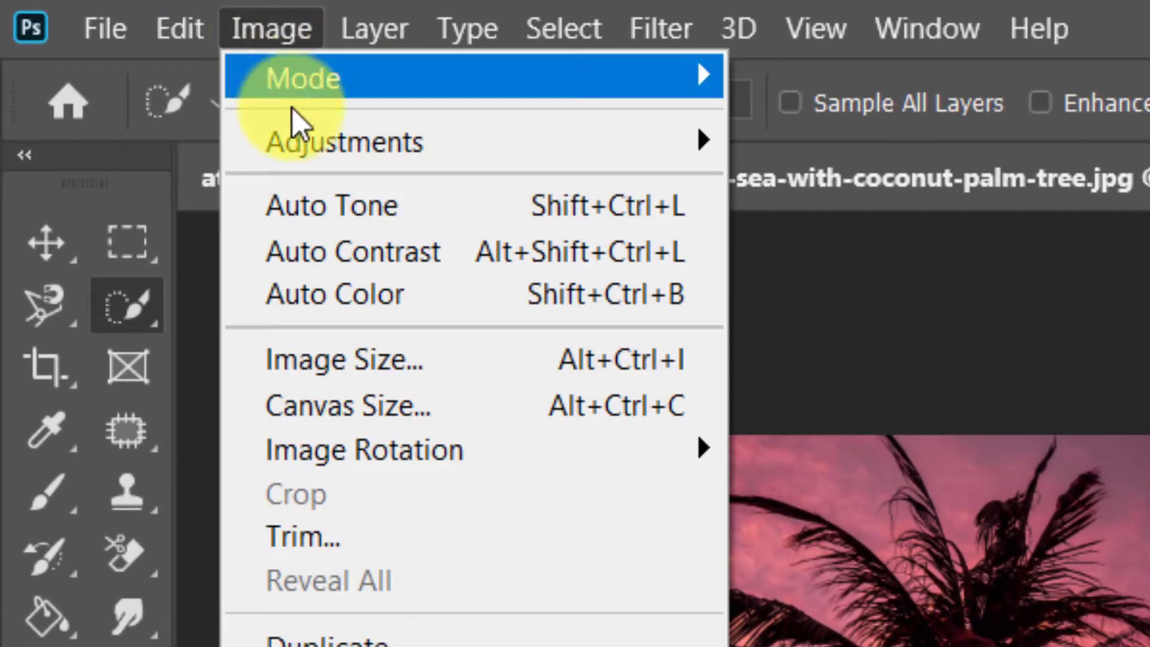
mouse_move(210, 253)
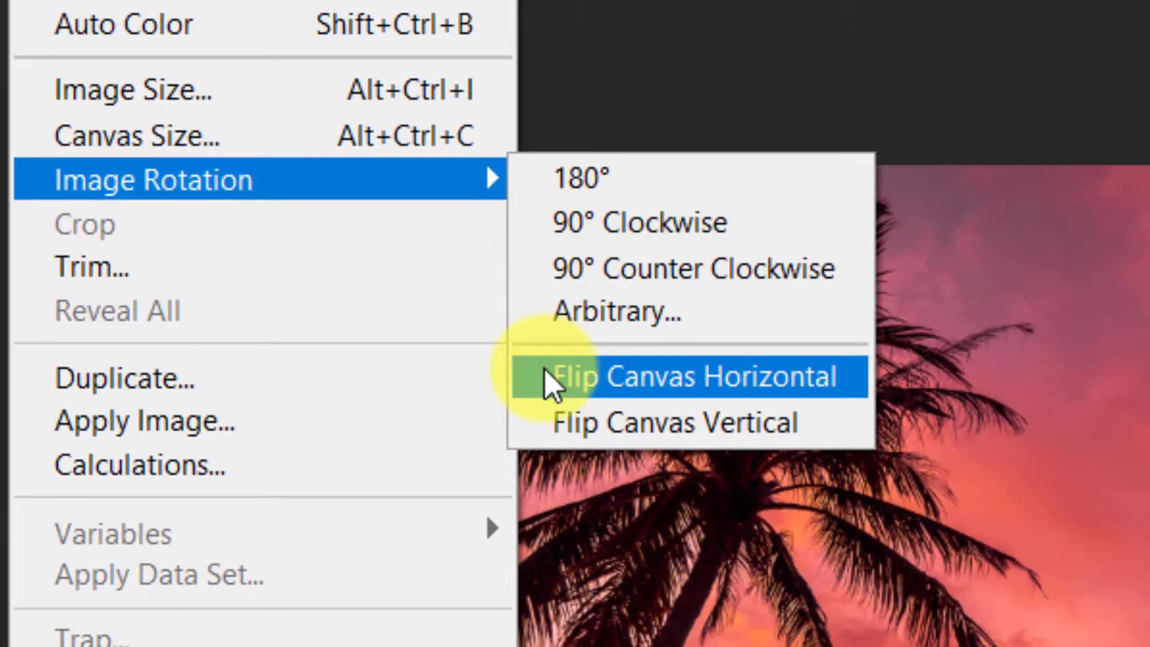
click(545, 369)
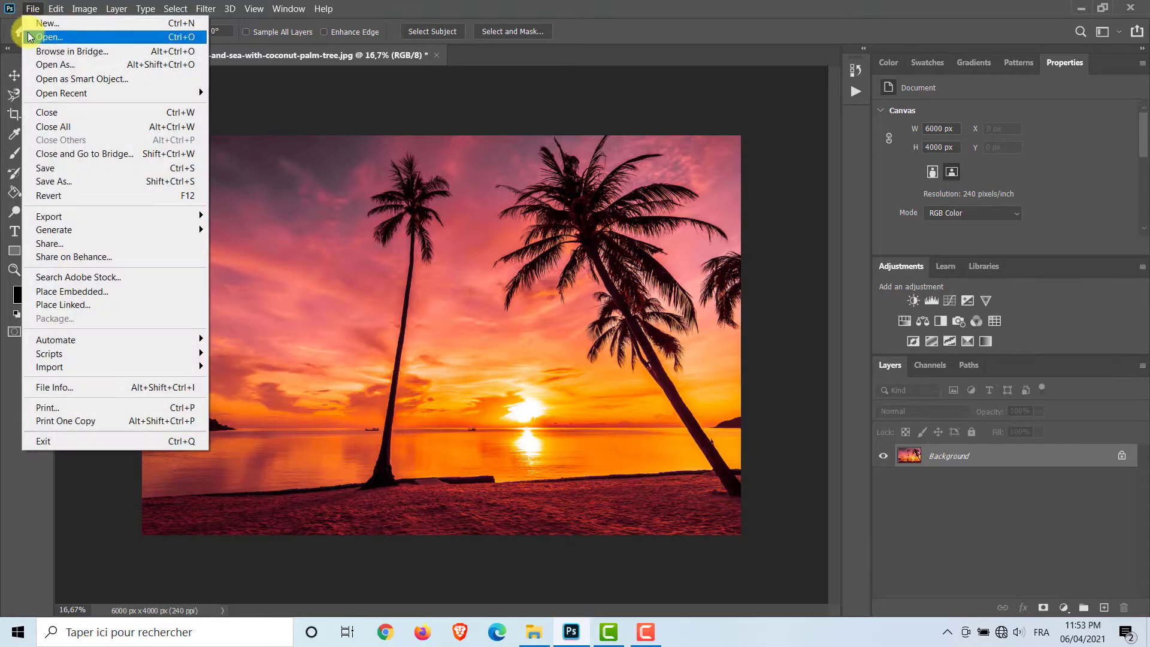
Open the woman-with-blue-chiffon photo as a second document.
click(30, 31)
click(431, 136)
click(436, 359)
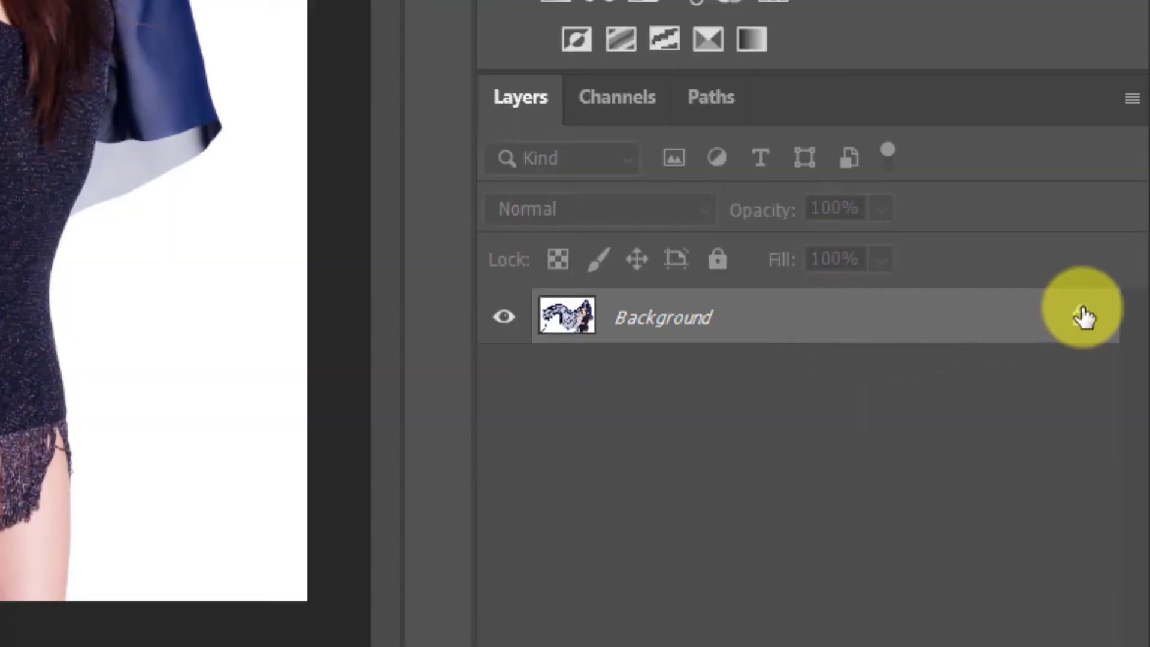
Unlock the background as Layer 0 and delete the white backdrop using Quick Selection.
click(1084, 316)
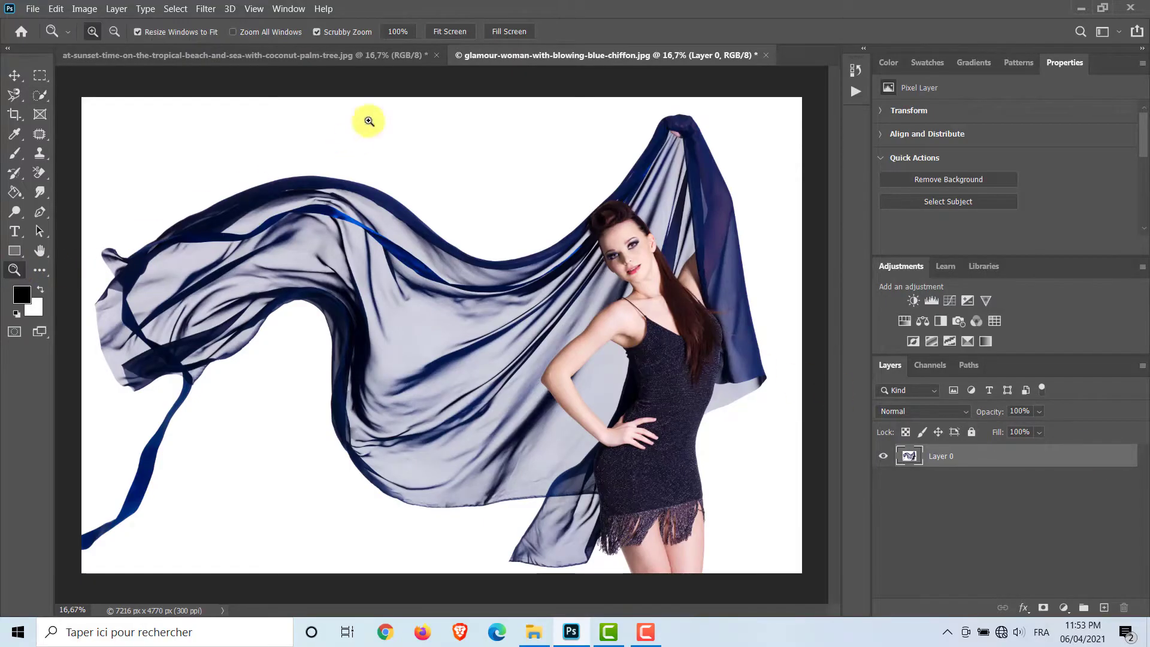
click(447, 31)
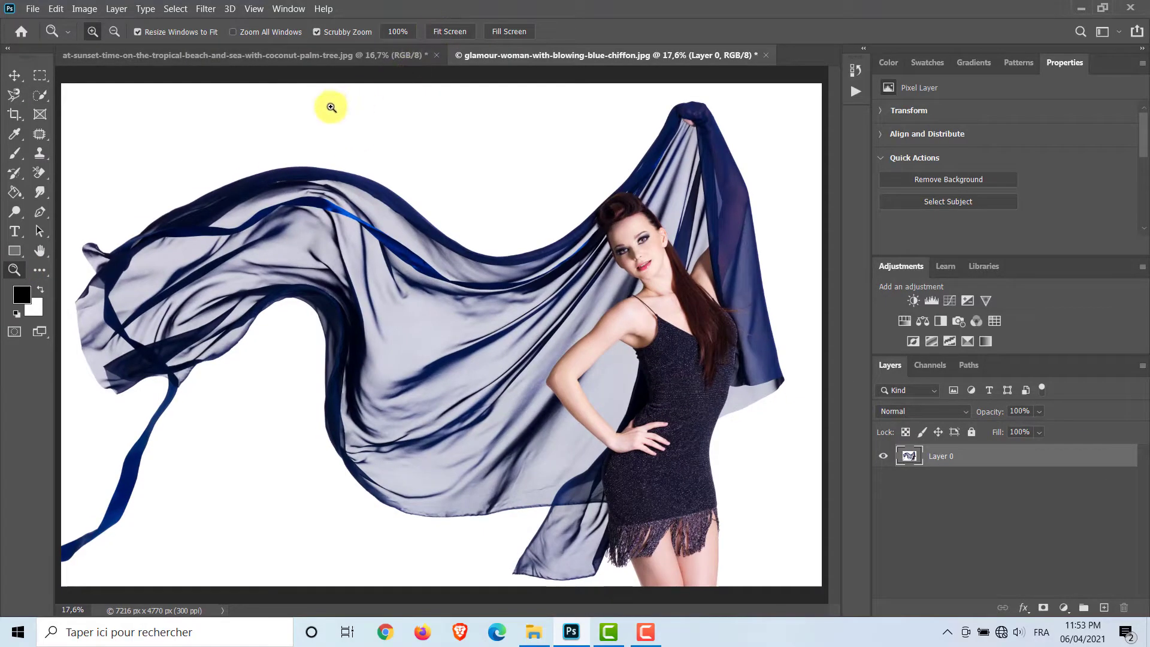
click(40, 95)
right_click(39, 96)
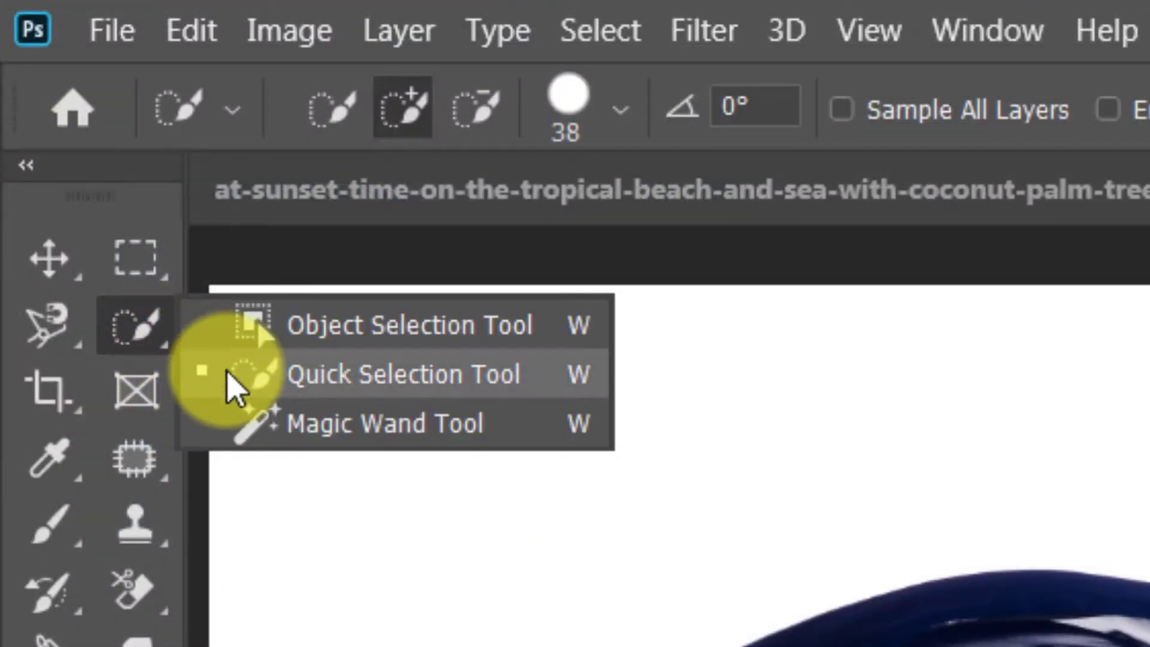
click(228, 373)
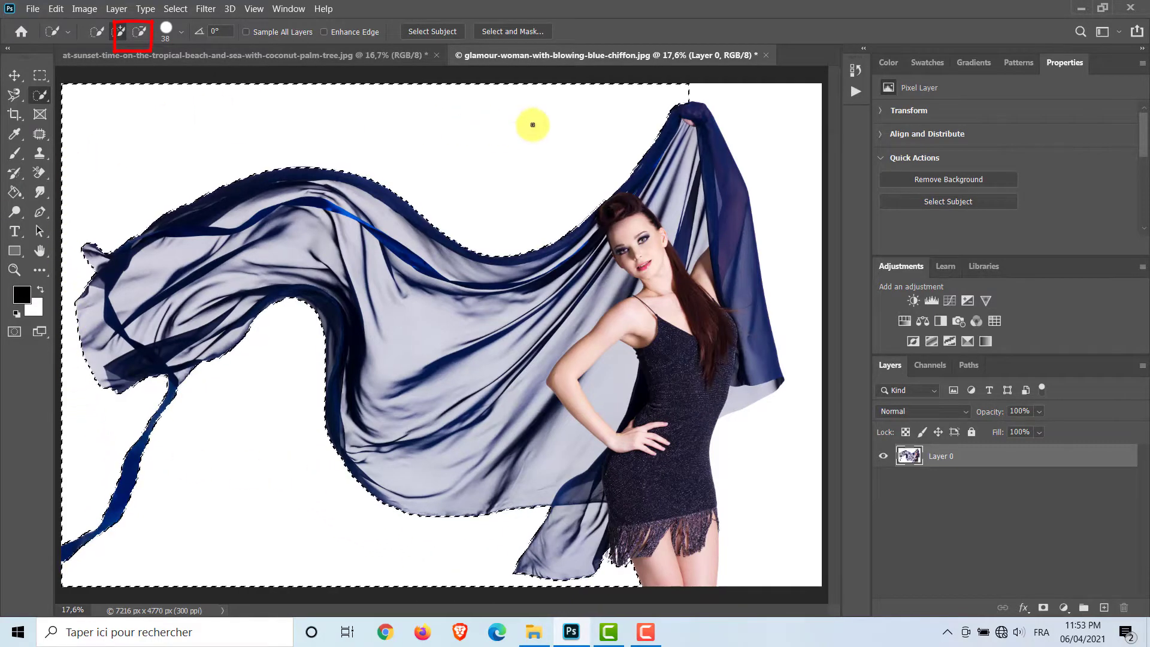
mouse_move(533, 125)
mouse_down()
mouse_move(777, 172)
mouse_move(796, 455)
mouse_move(763, 480)
mouse_up()
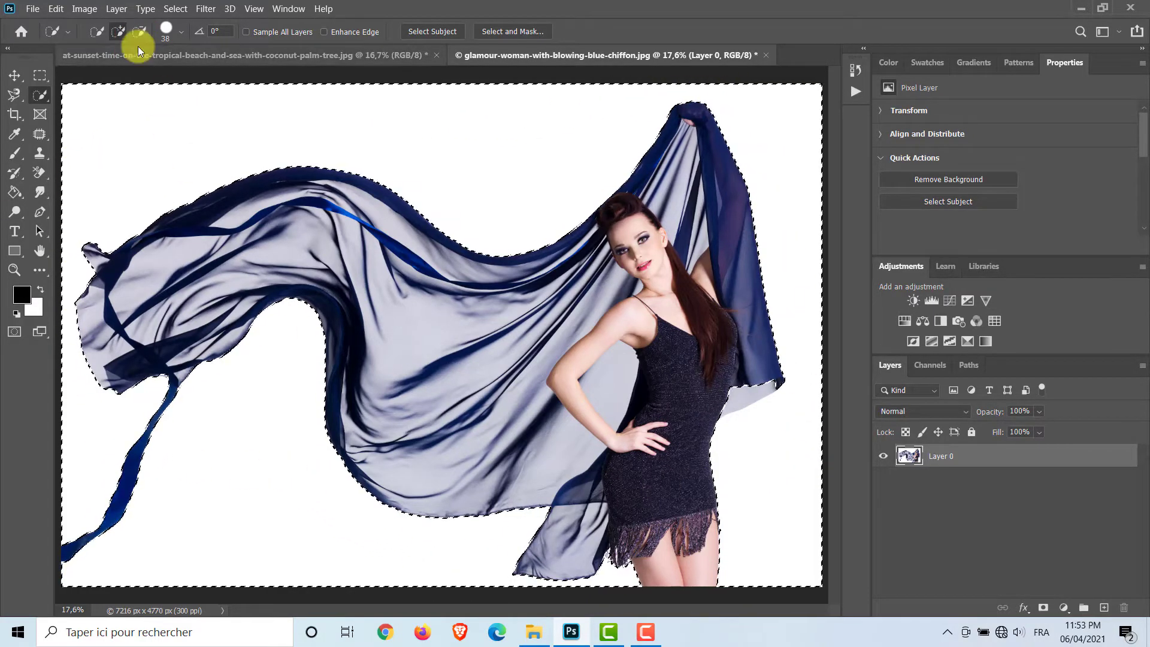
key(alt)
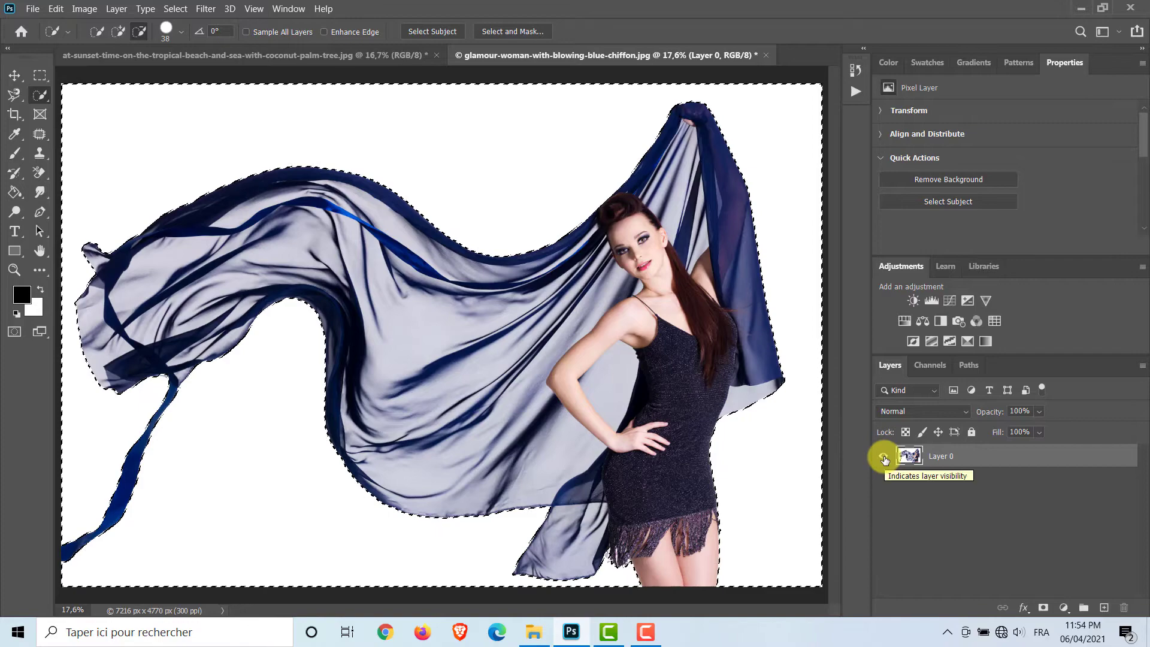
key(Delete)
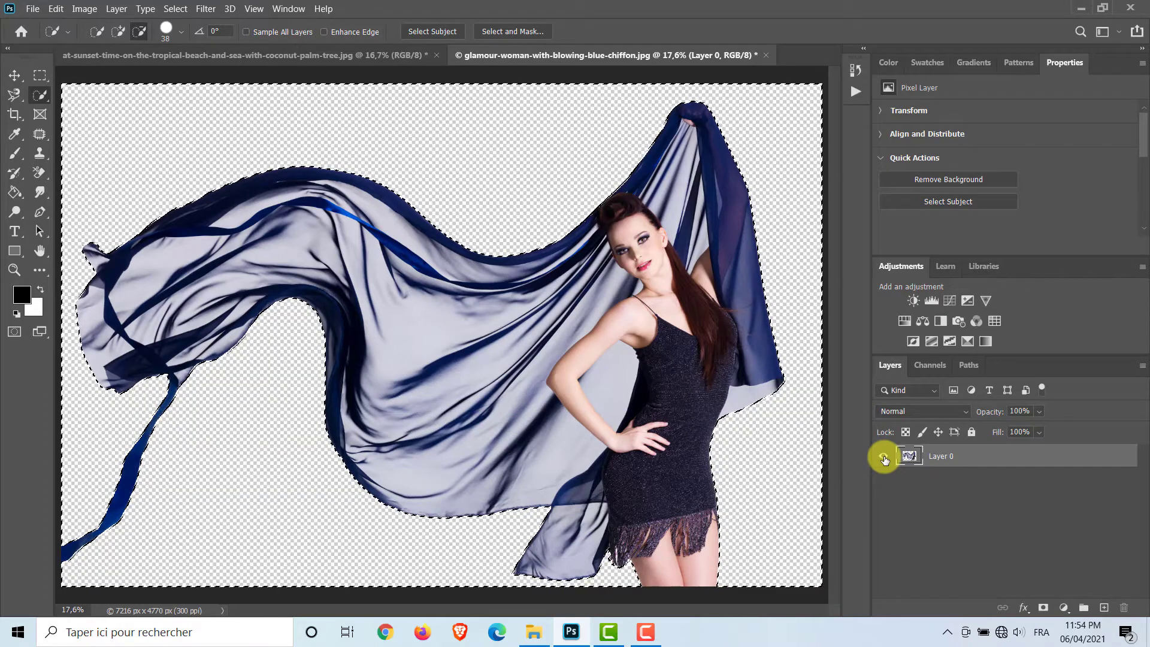
key(Delete)
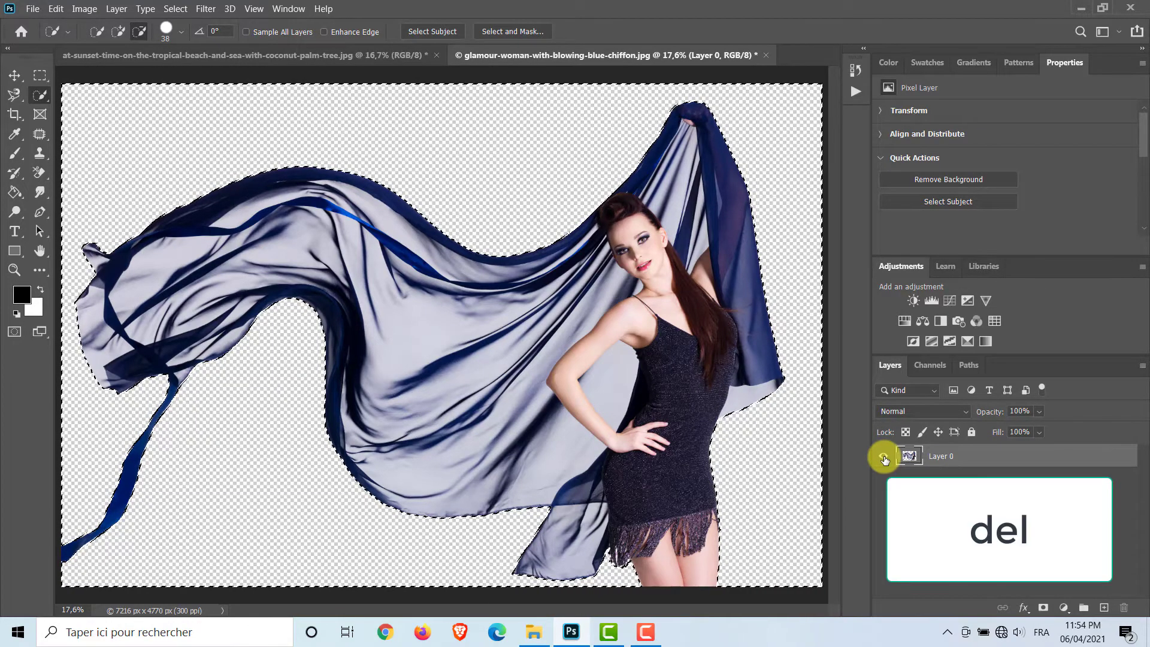
key(ctrl+d)
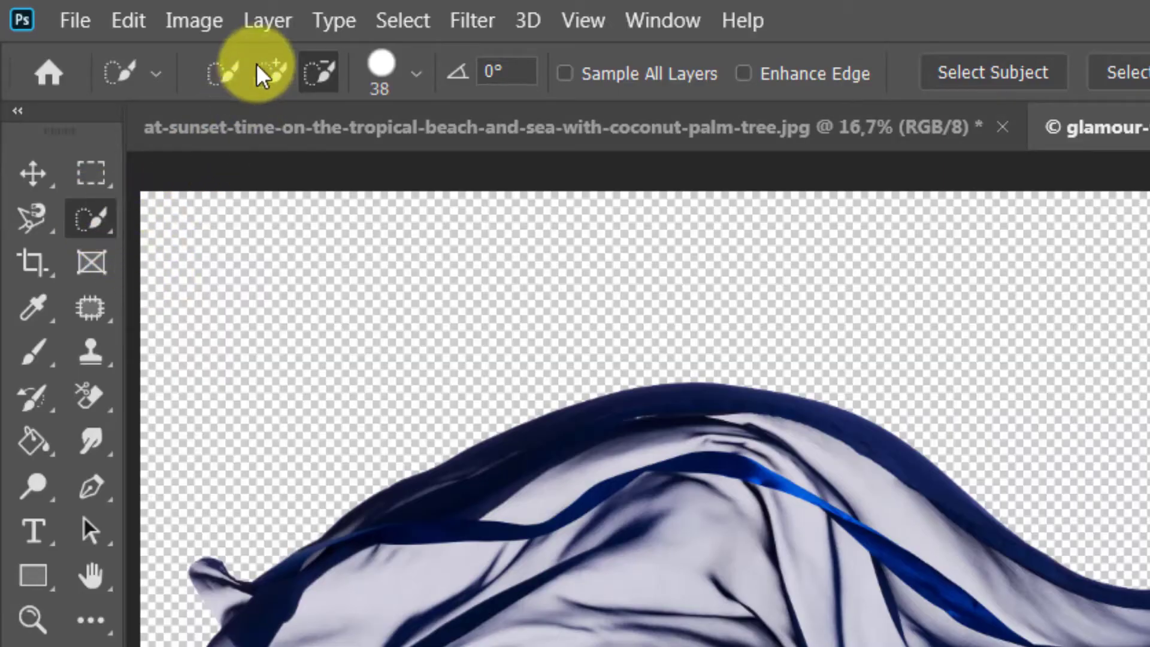
Add the upper and lower chiffon to the selection, subtracting excess around her arm and waist.
click(266, 72)
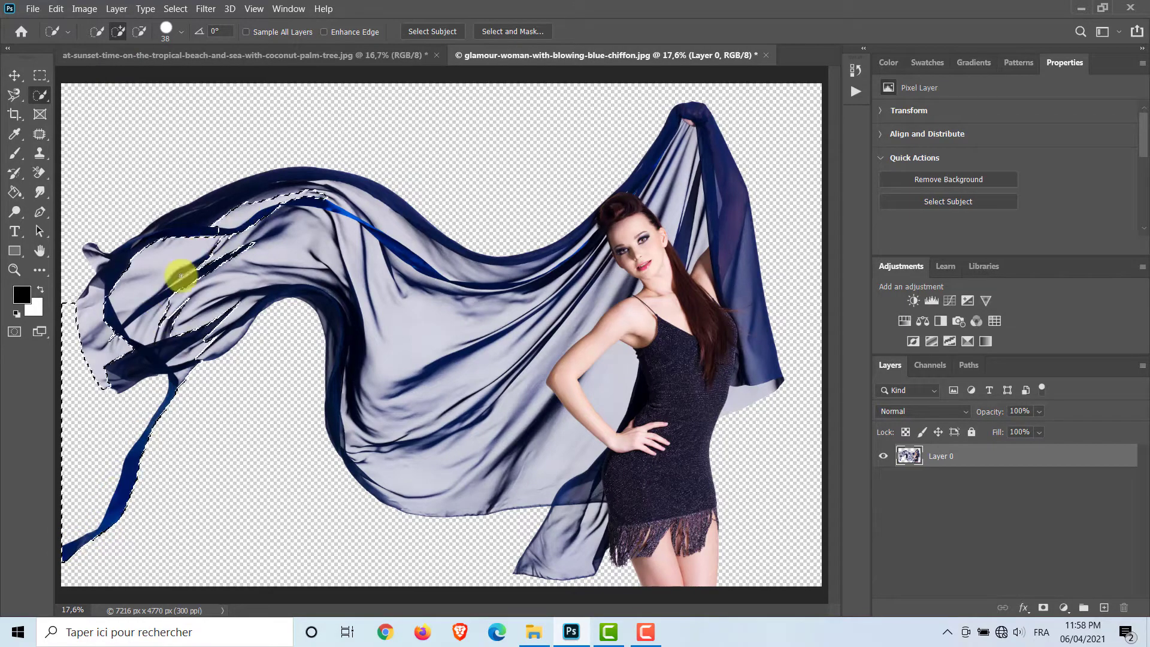
drag(181, 276, 252, 308)
mouse_move(427, 264)
mouse_down()
mouse_move(603, 542)
mouse_move(589, 262)
mouse_move(557, 341)
mouse_up()
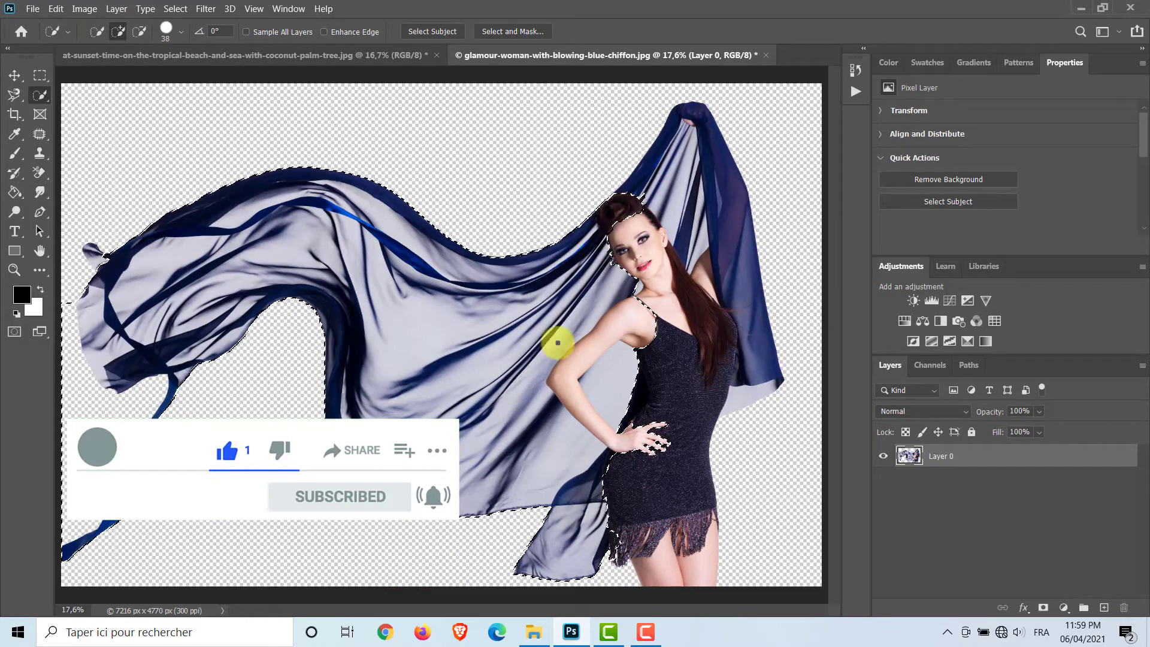
click(142, 36)
mouse_move(617, 544)
mouse_down()
mouse_move(640, 235)
mouse_move(631, 290)
mouse_move(606, 251)
mouse_up()
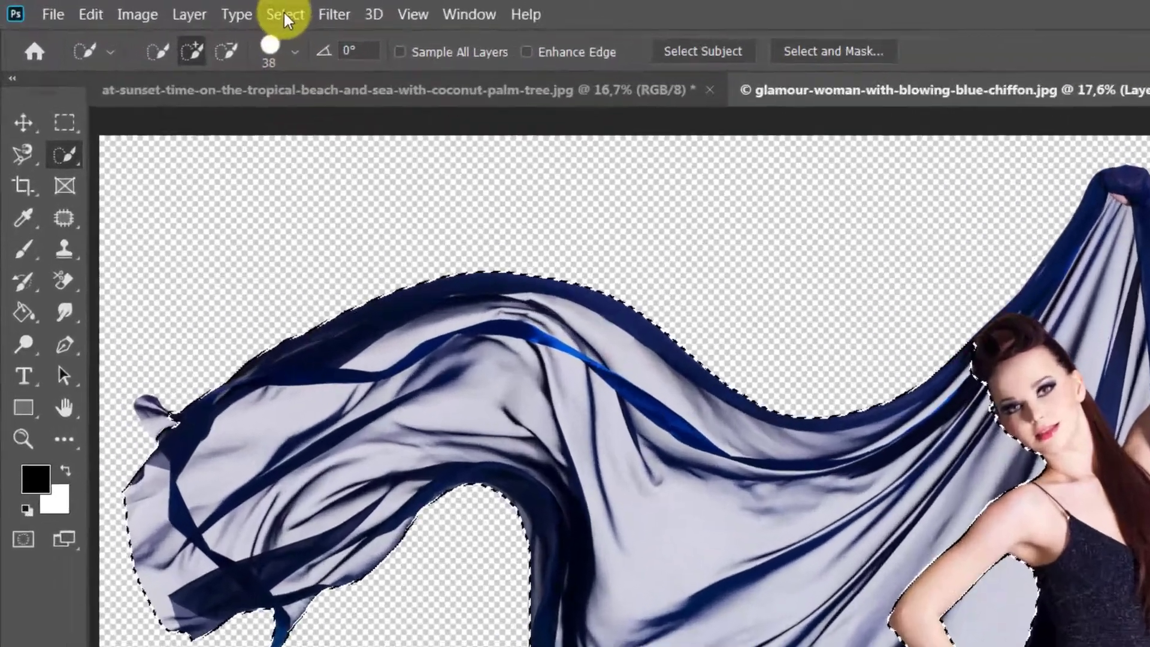
Save the woman-and-chiffon selection as a new channel with Save Selection.
click(176, 8)
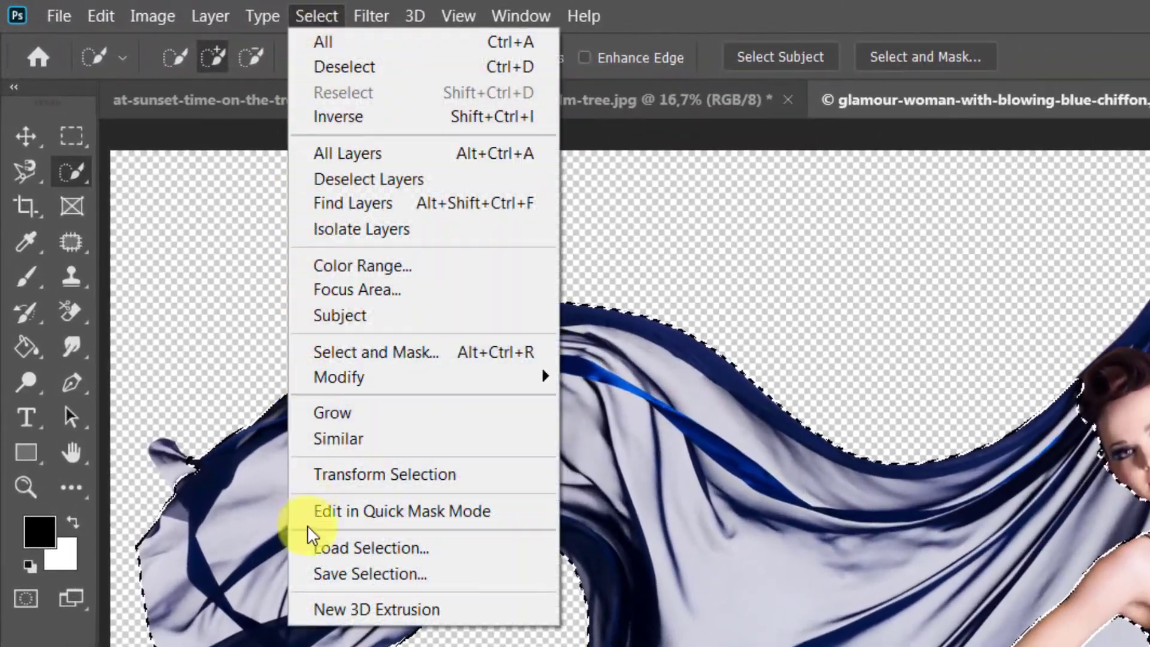
click(314, 572)
text(s)
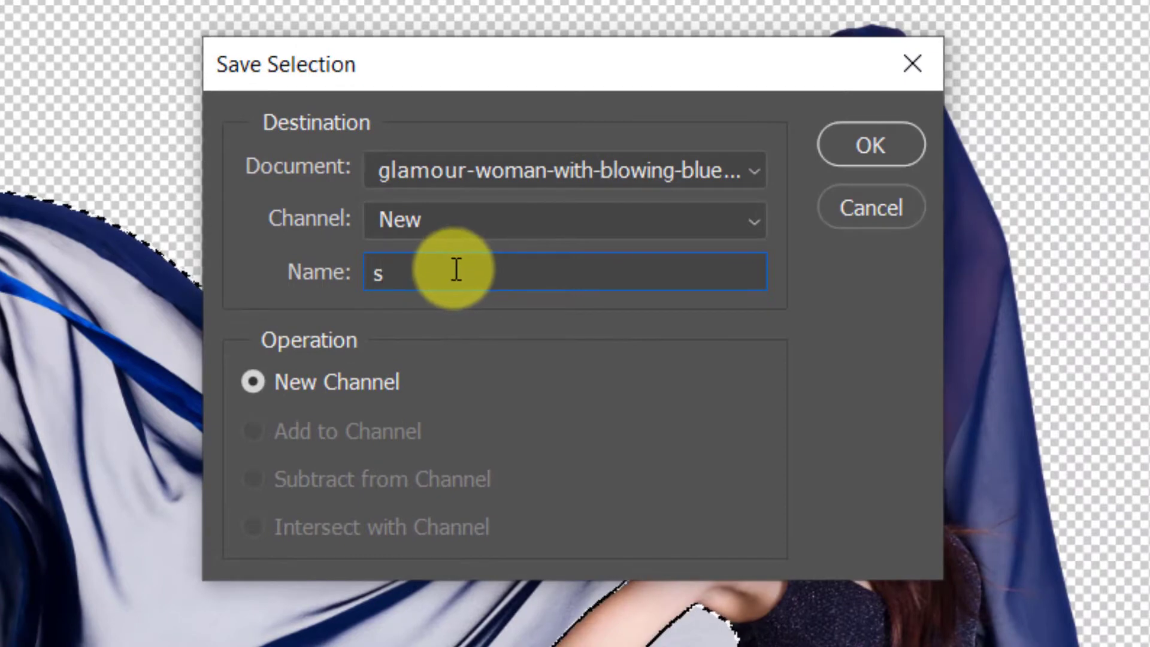
click(865, 145)
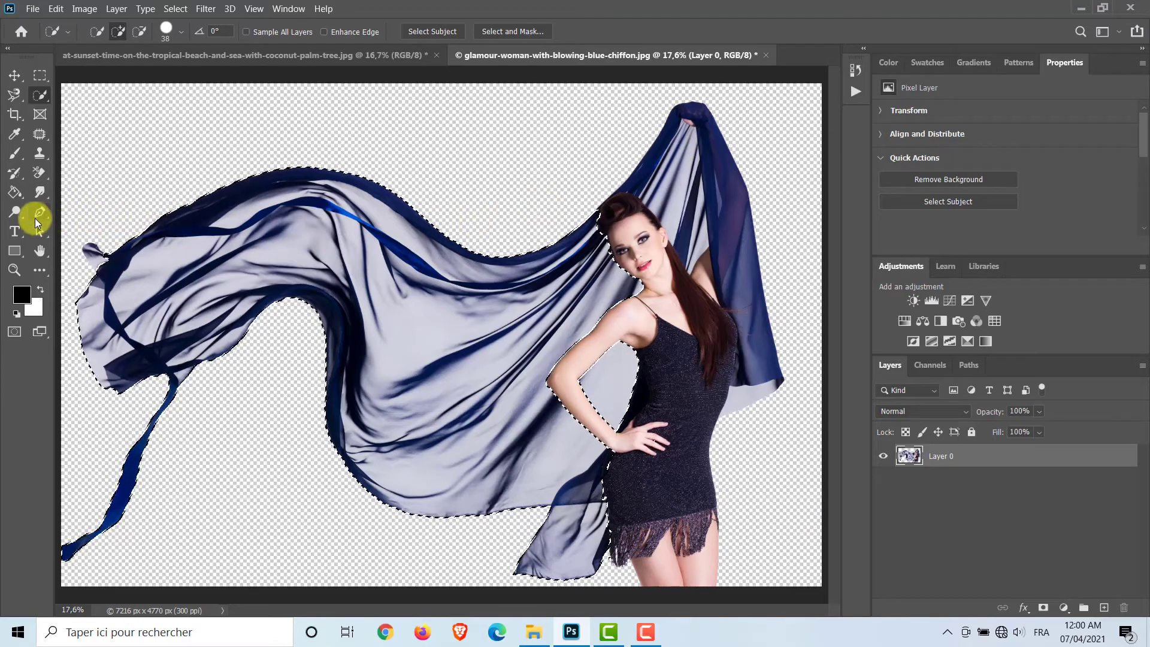
Trace a chiffon outline with the Pen tool and add it to the selection.
right_click(37, 216)
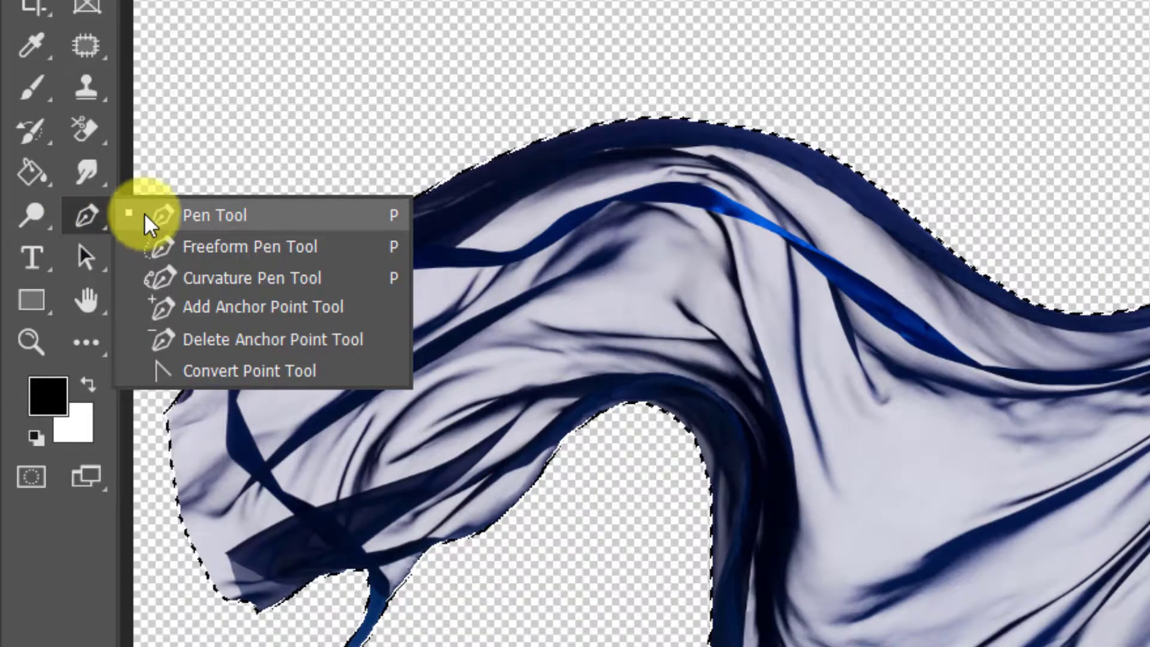
click(145, 216)
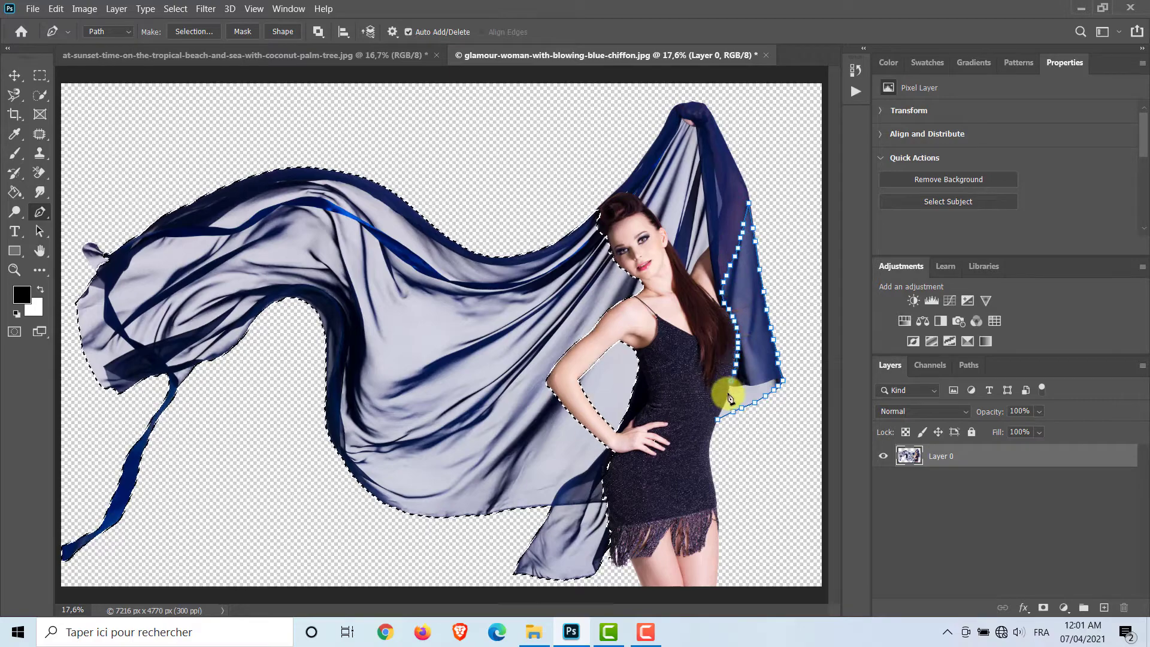
right_click(754, 358)
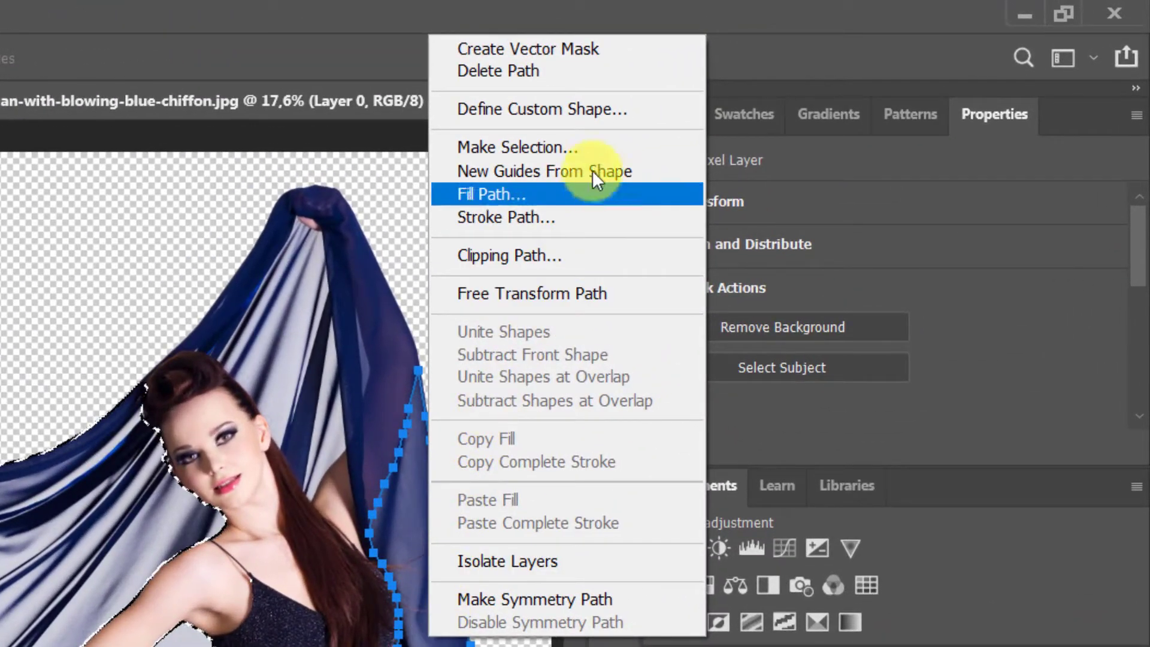
click(596, 150)
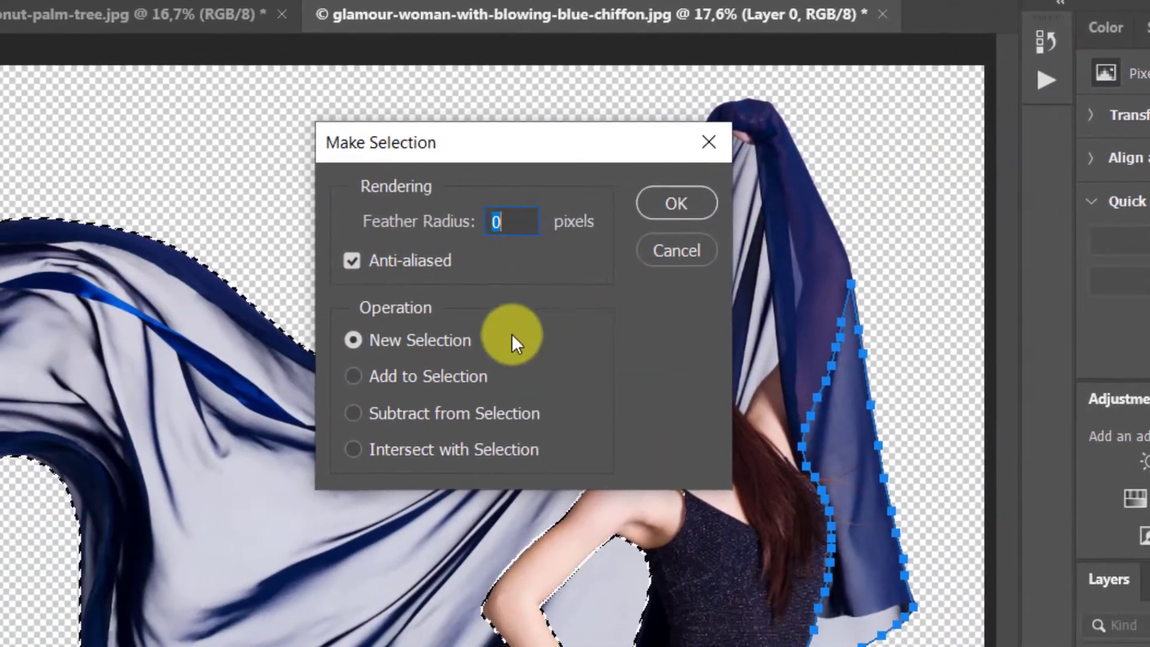
click(389, 376)
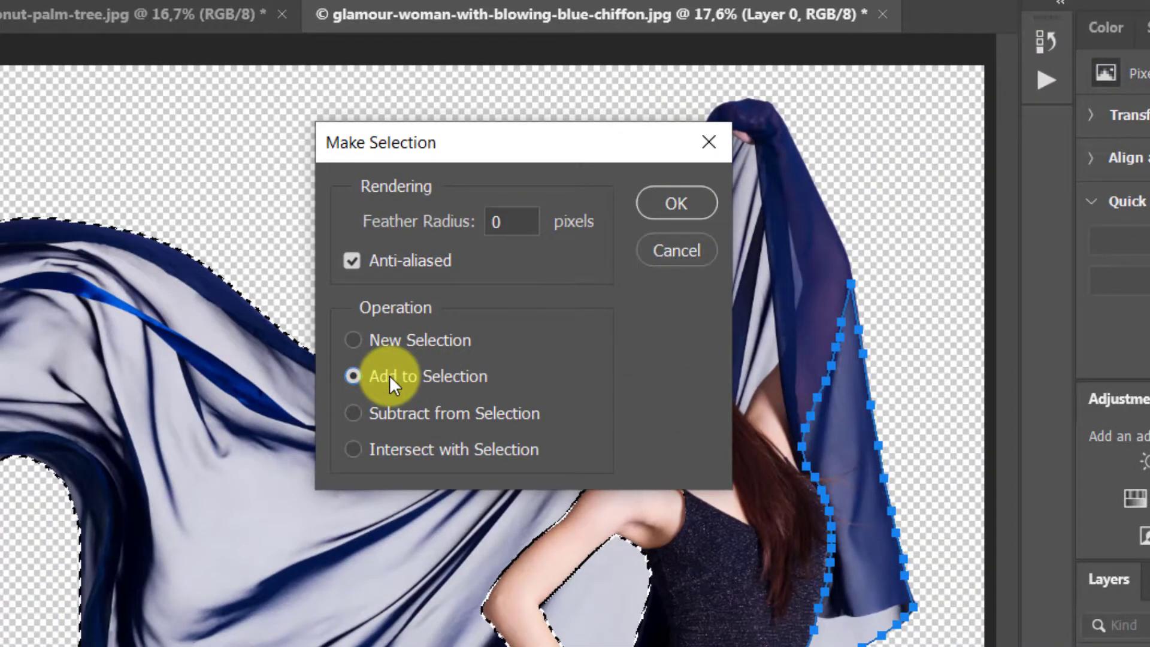
click(654, 202)
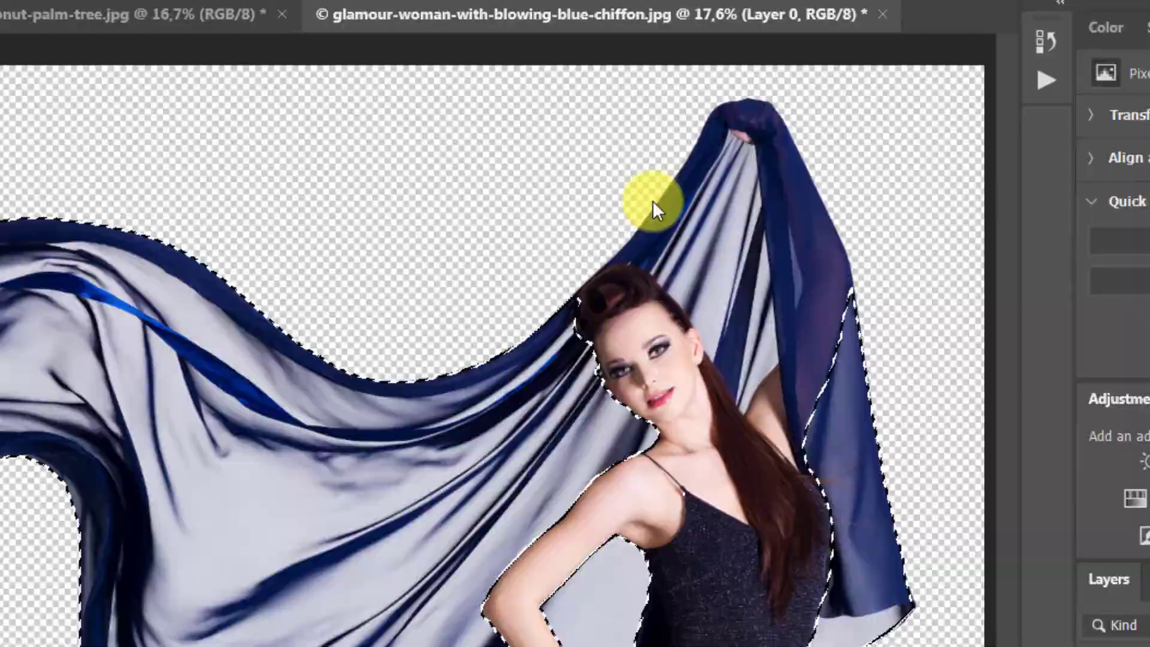
Trace the raised chiffon near her head and add that path to the selection.
mouse_move(690, 276)
mouse_down()
mouse_move(689, 127)
mouse_move(689, 282)
mouse_up()
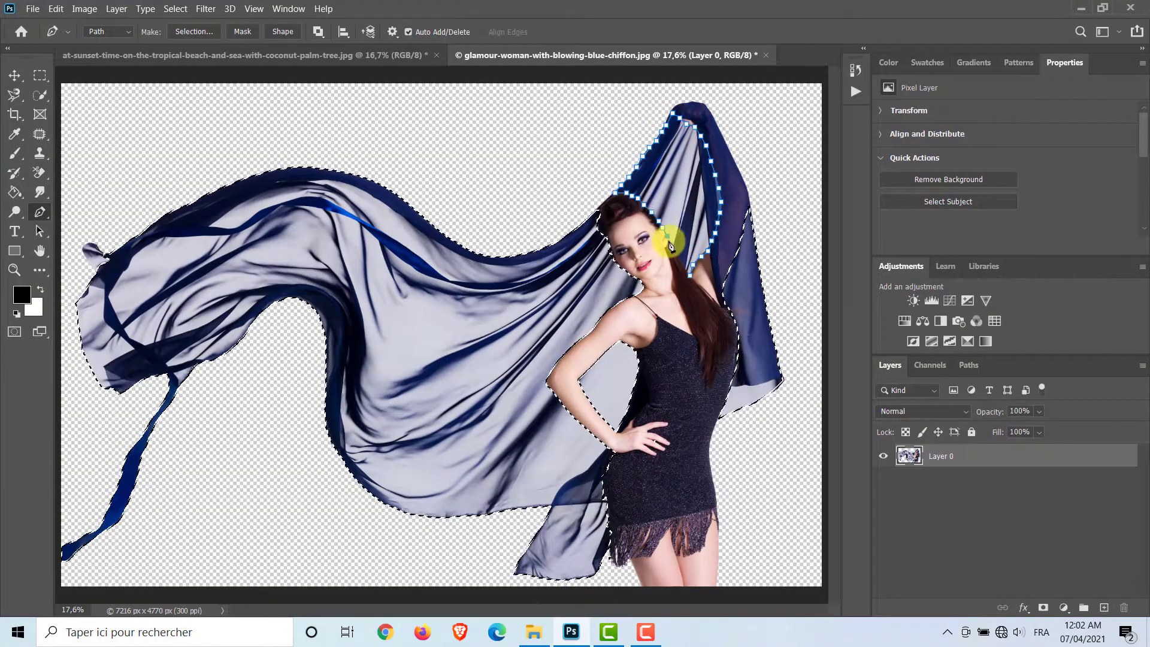
right_click(689, 281)
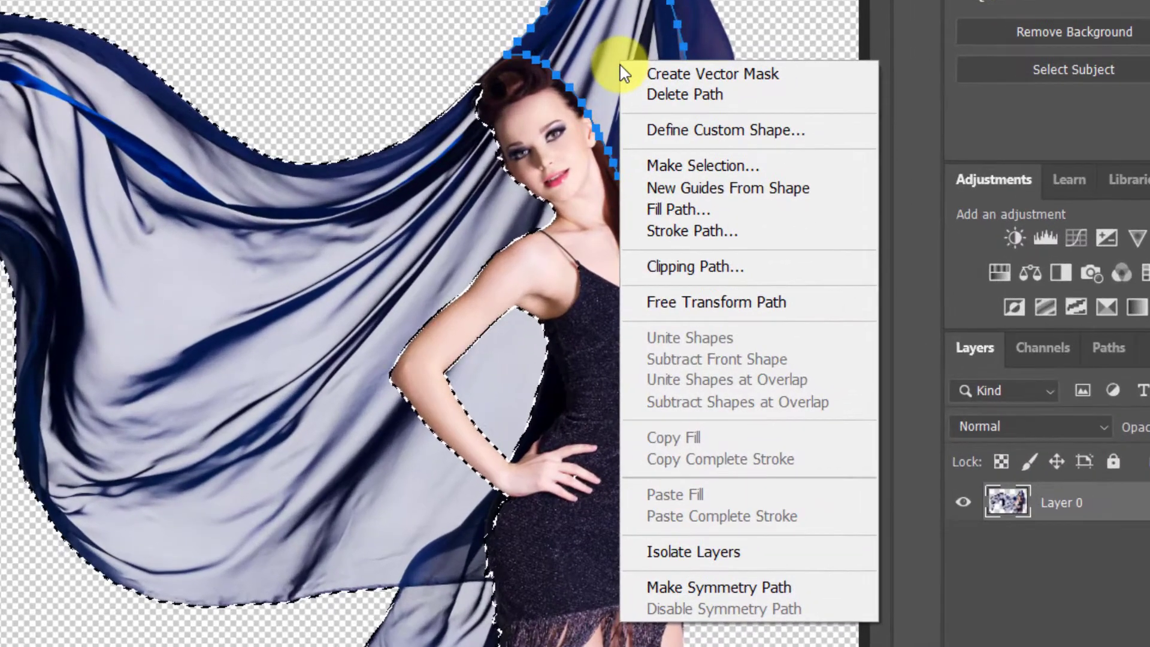
click(746, 166)
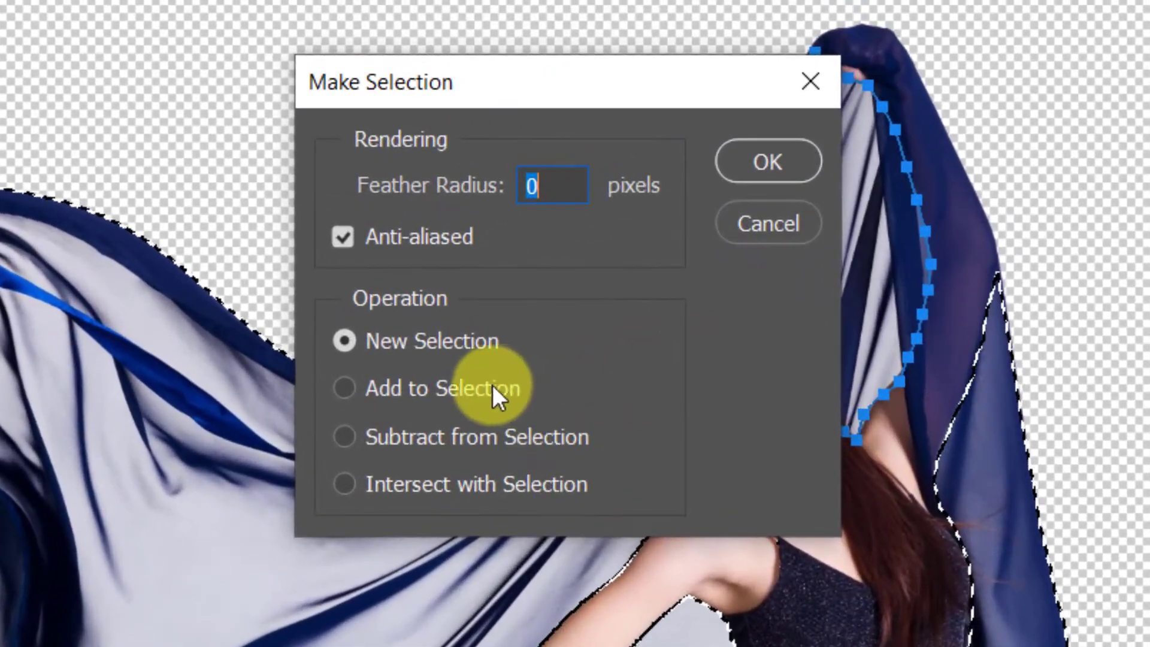
click(477, 359)
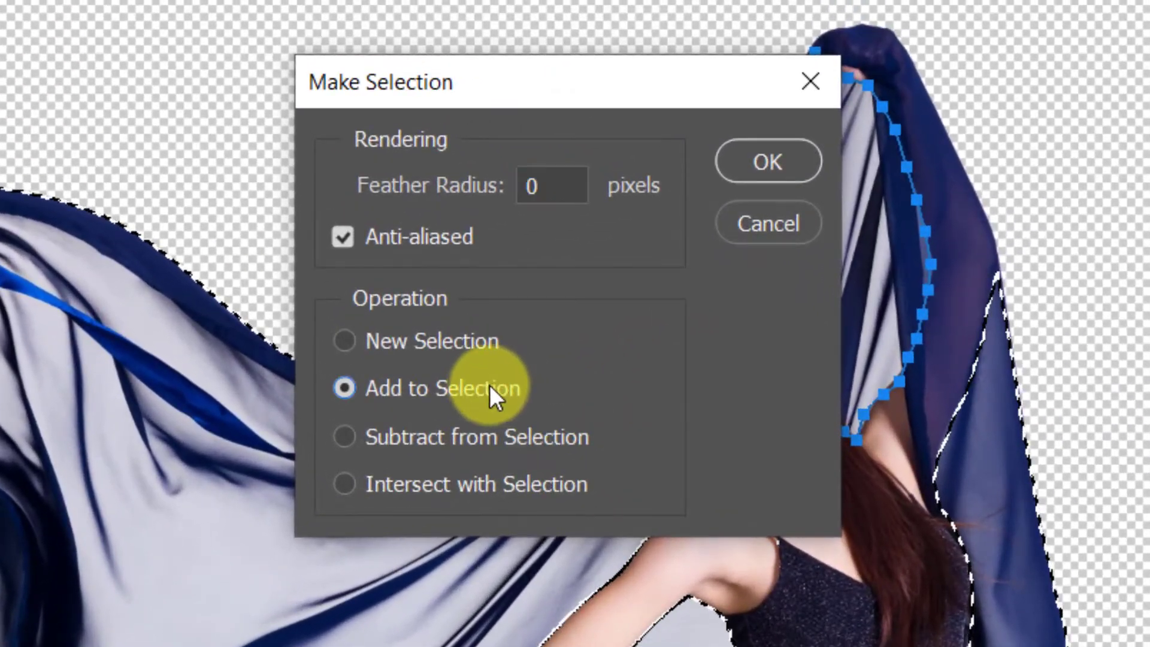
click(749, 159)
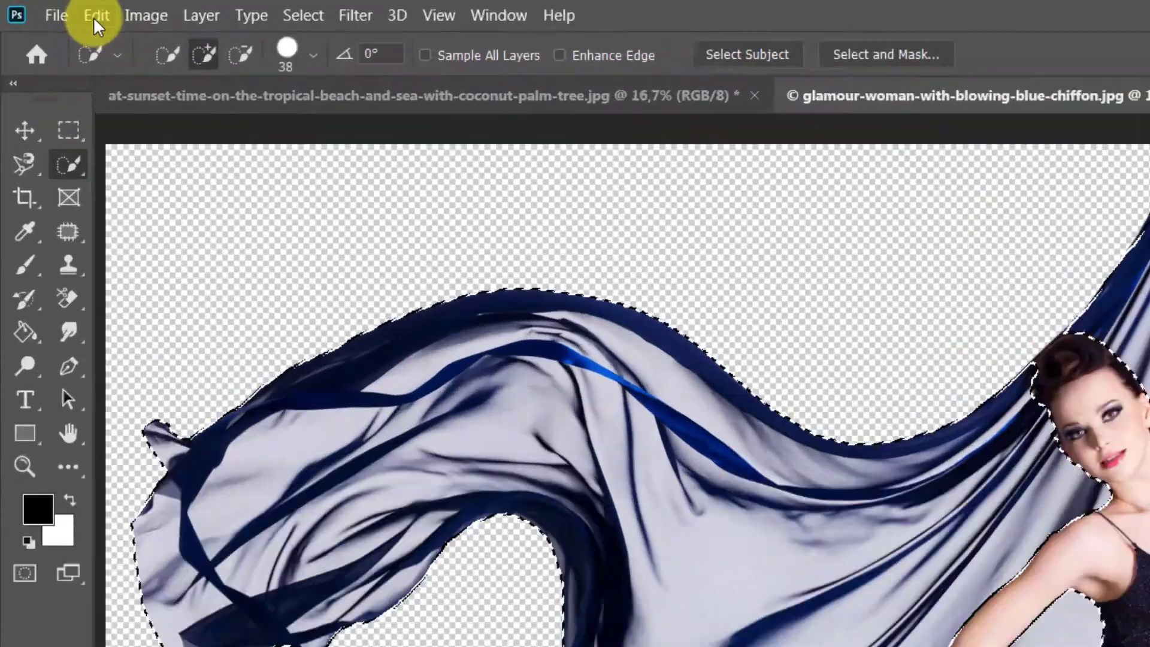
Cut the chiffon and Paste in Place it onto a new Layer 1.
click(200, 36)
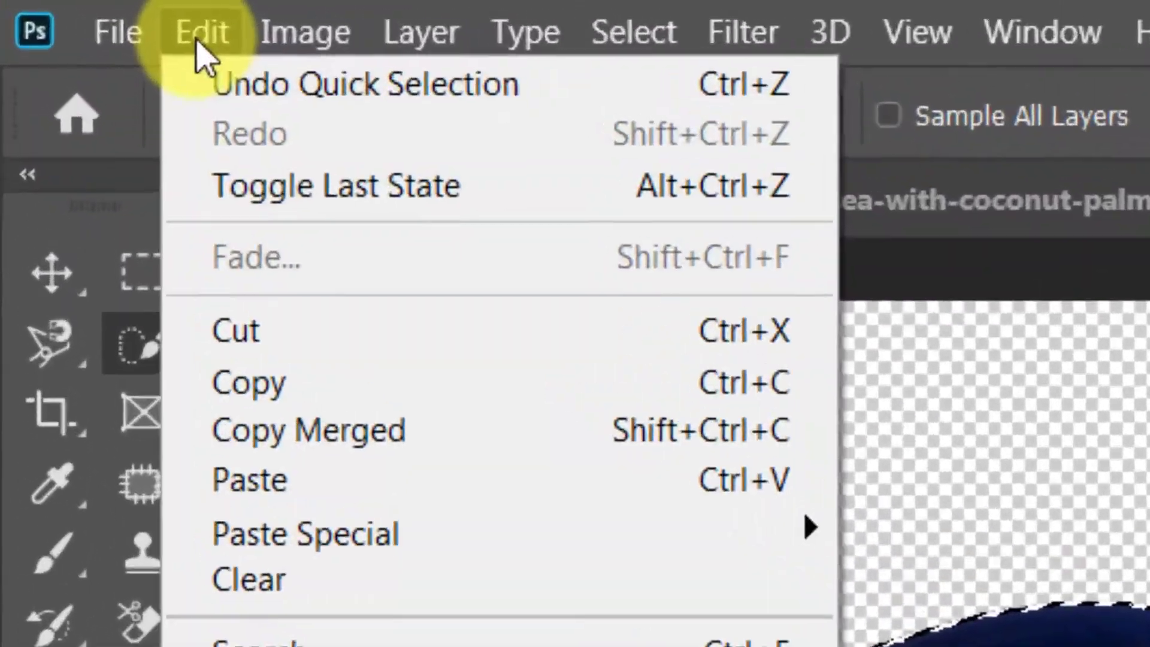
click(226, 342)
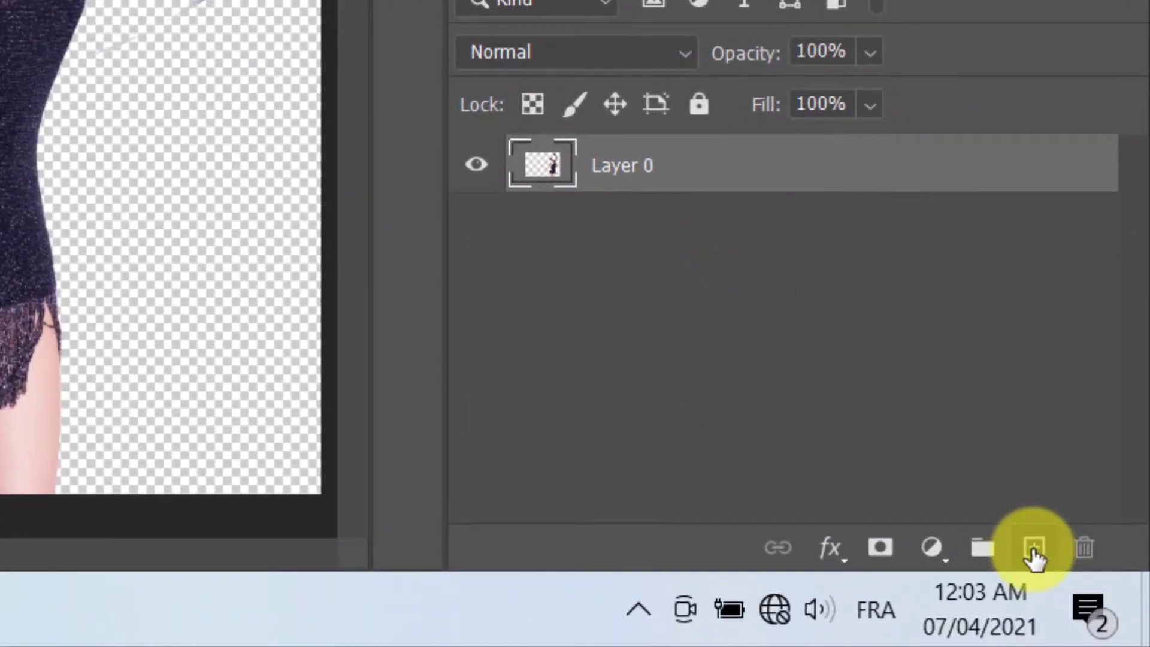
click(1035, 548)
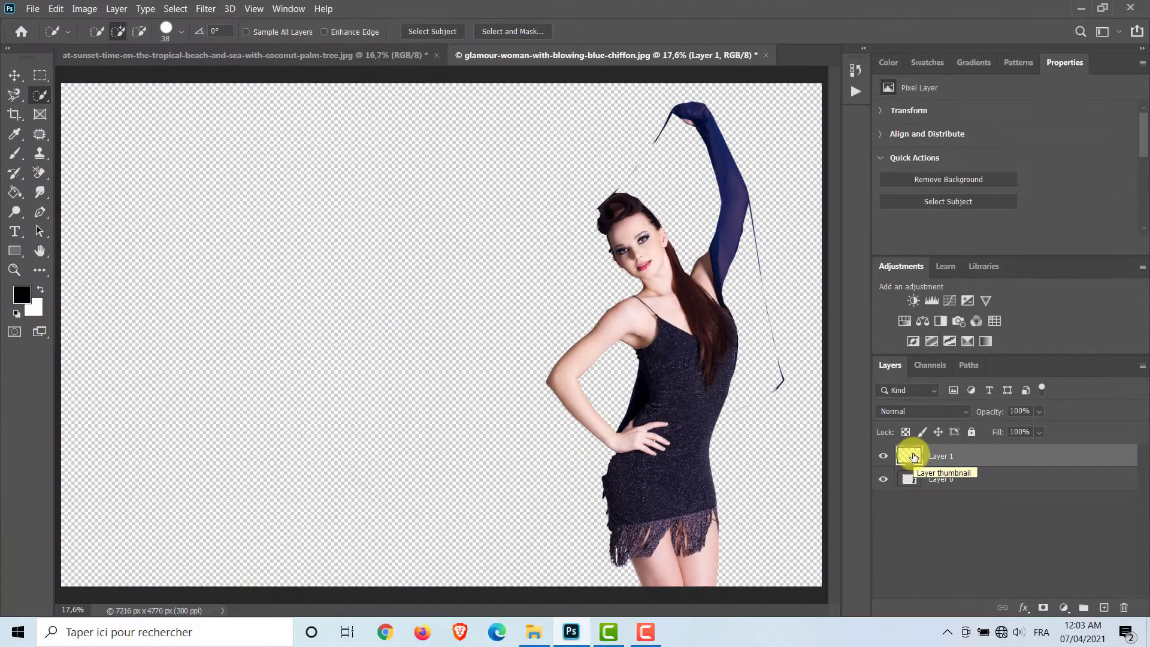
click(55, 9)
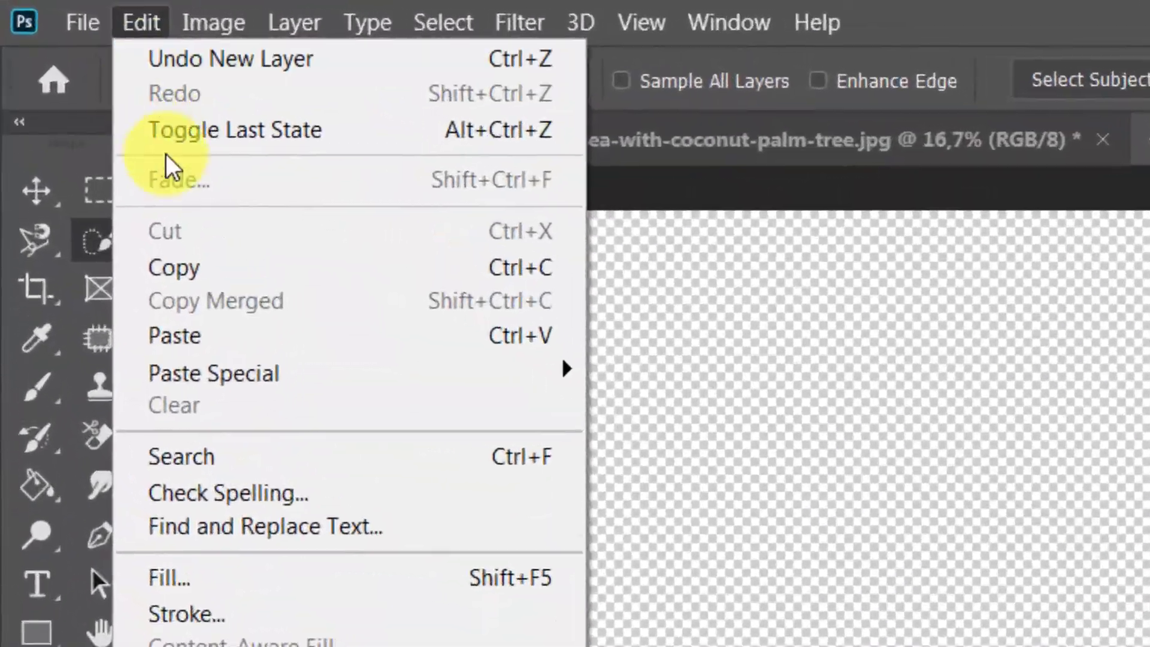
mouse_move(350, 379)
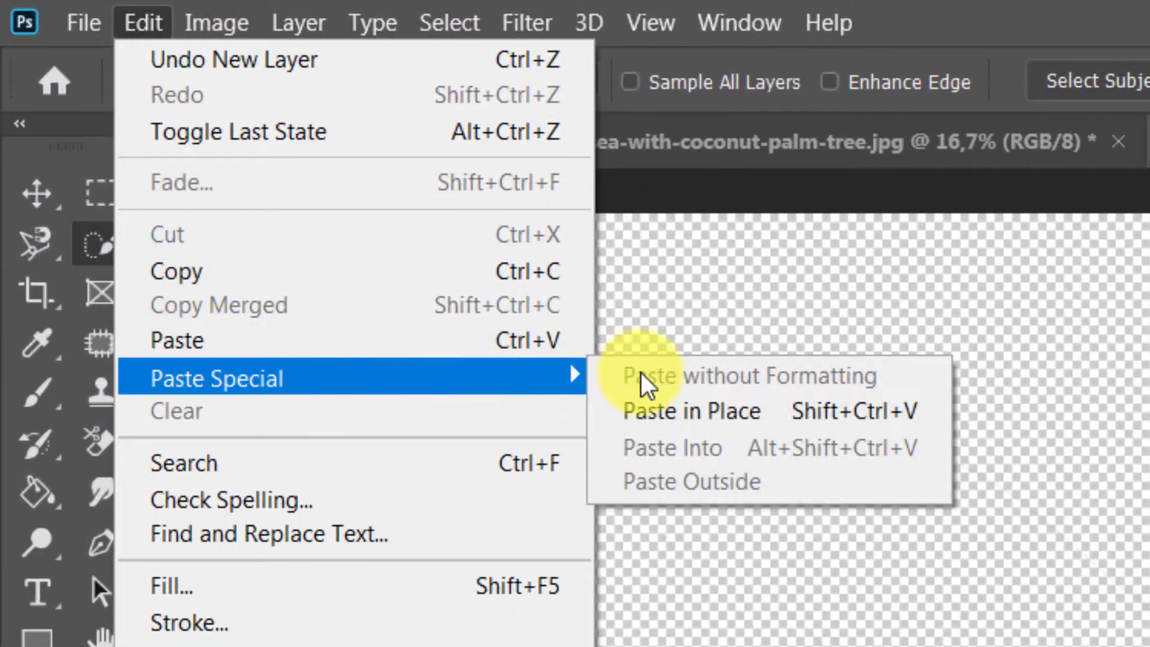
click(617, 409)
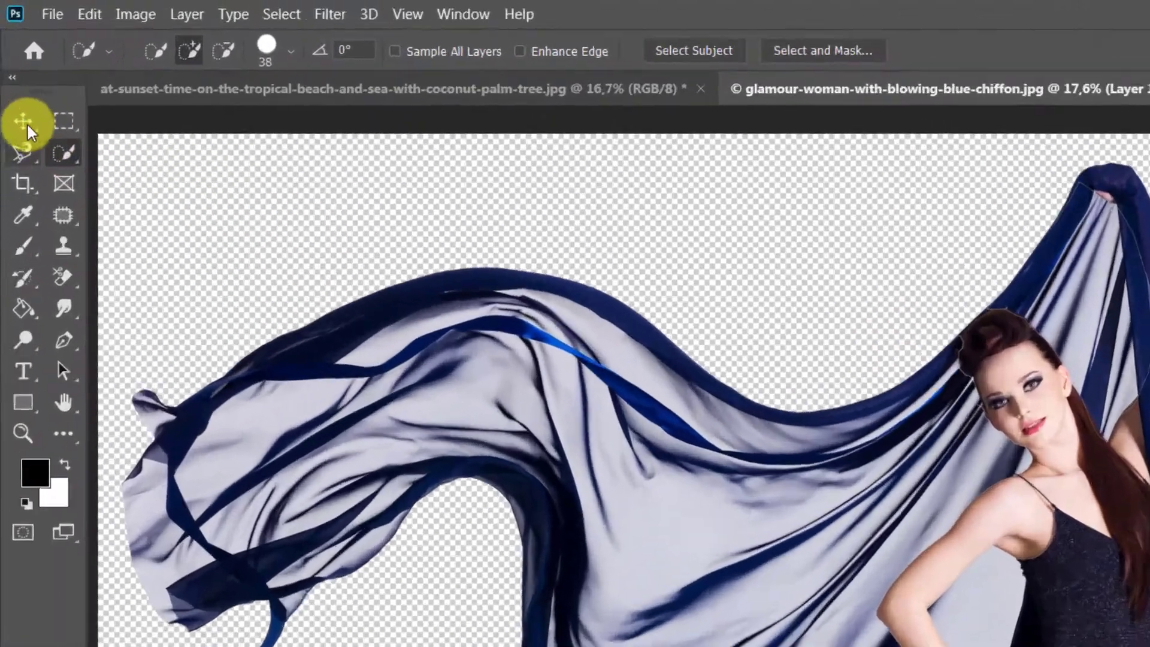
click(14, 75)
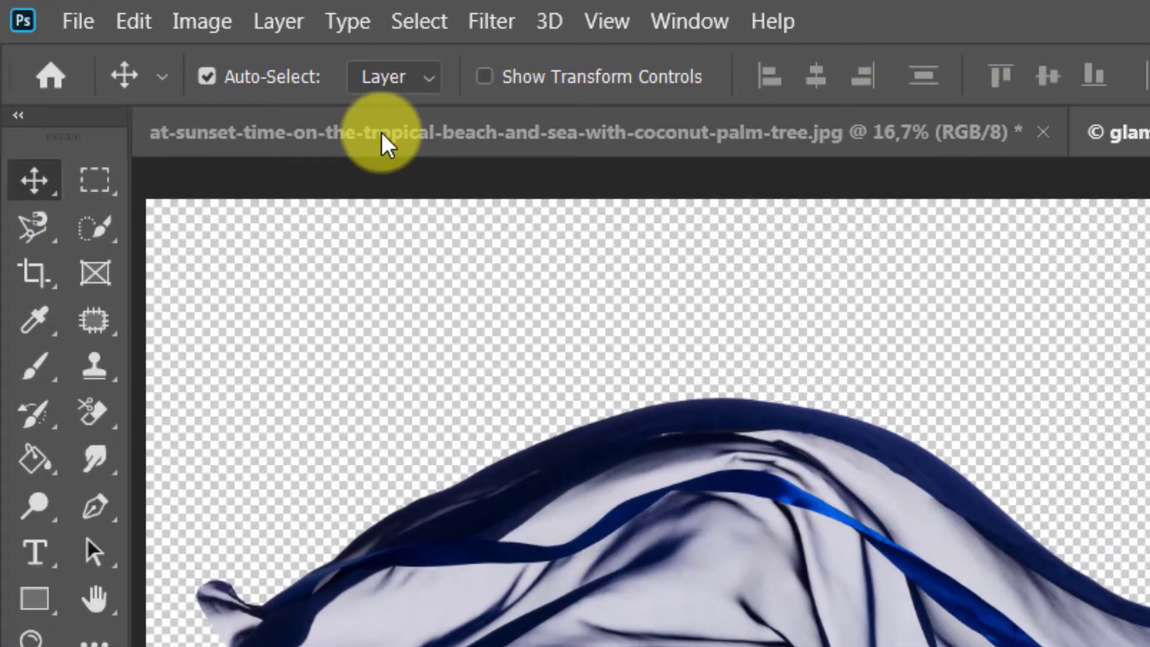
Bring in the sunset, scale it to about 121% to fill, and place it below Layer 0.
click(382, 132)
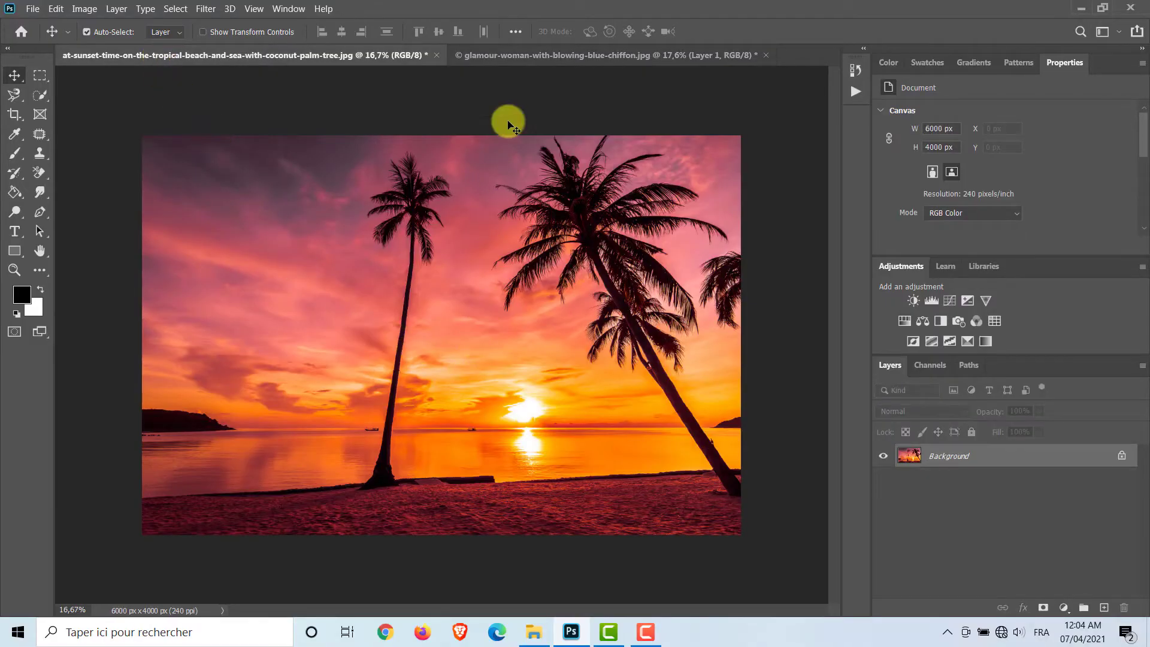
mouse_move(509, 125)
mouse_down()
mouse_move(535, 51)
mouse_move(470, 193)
mouse_move(465, 300)
mouse_move(477, 313)
mouse_move(505, 299)
mouse_up()
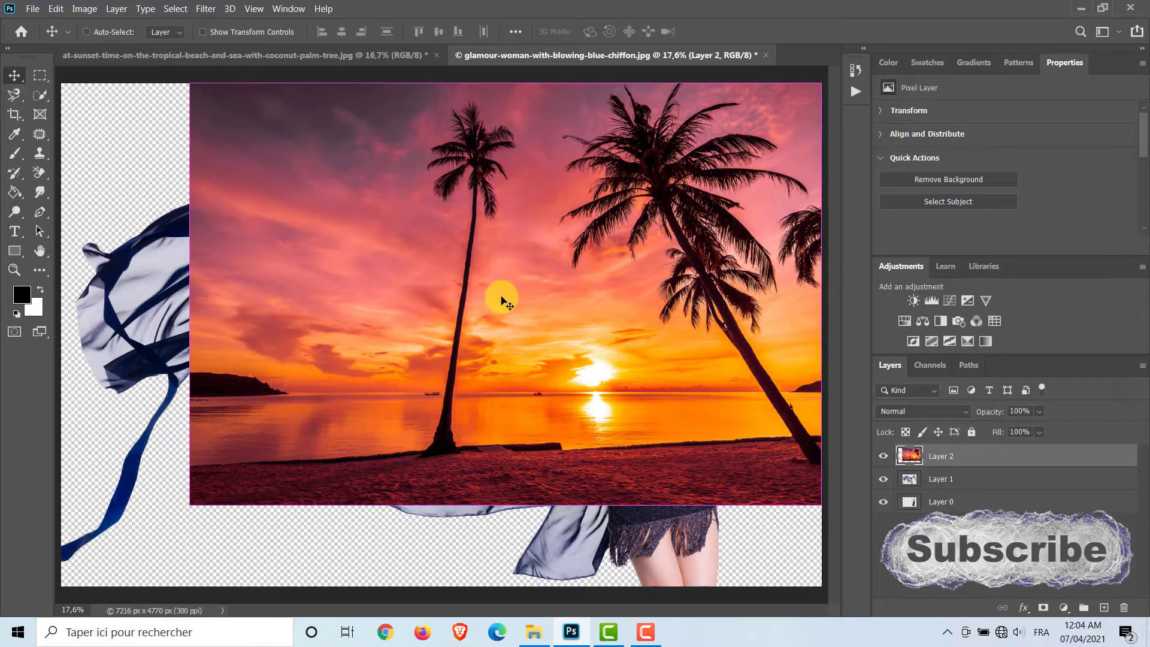
key(ctrl+t)
drag(190, 504, 163, 534)
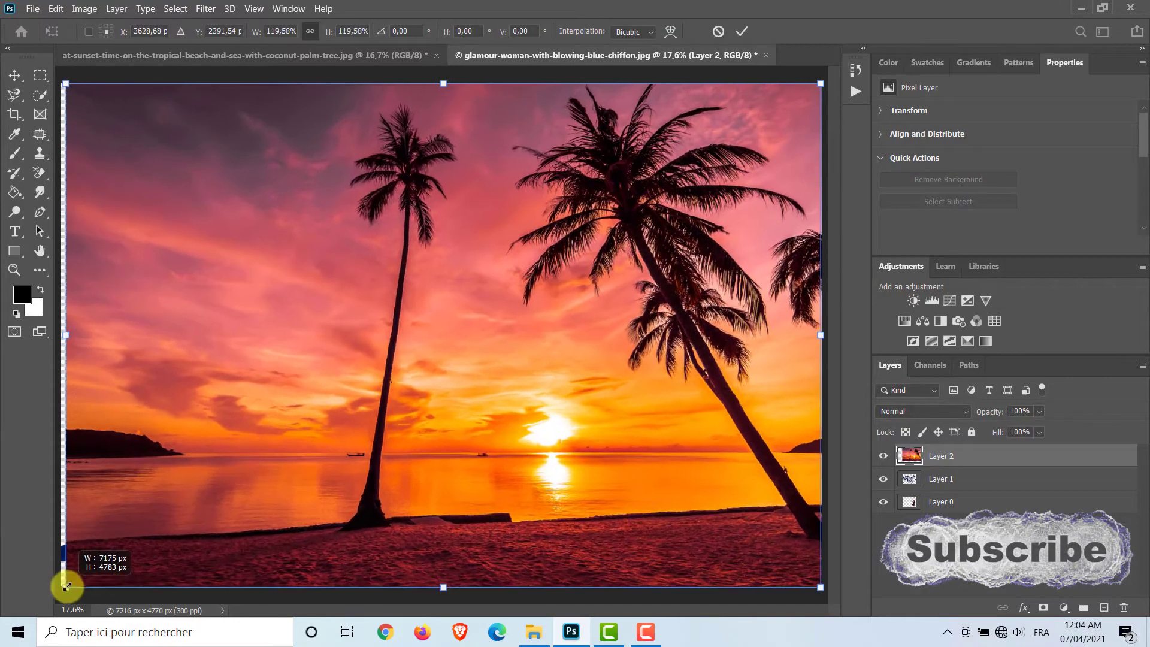
drag(66, 587, 57, 592)
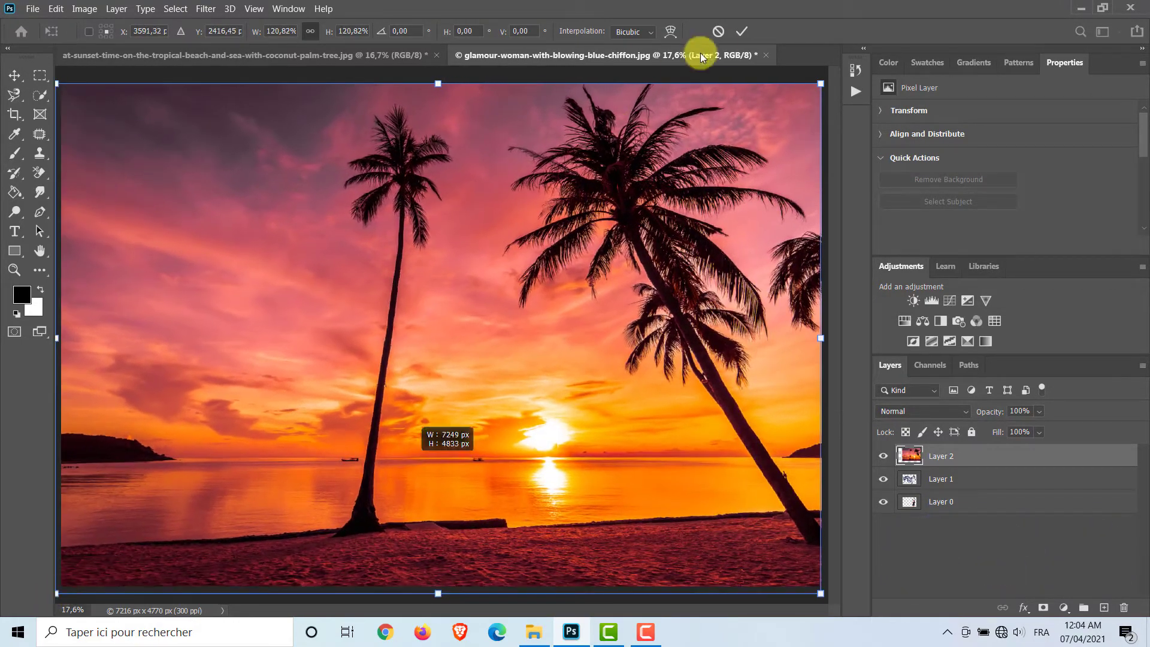
click(742, 31)
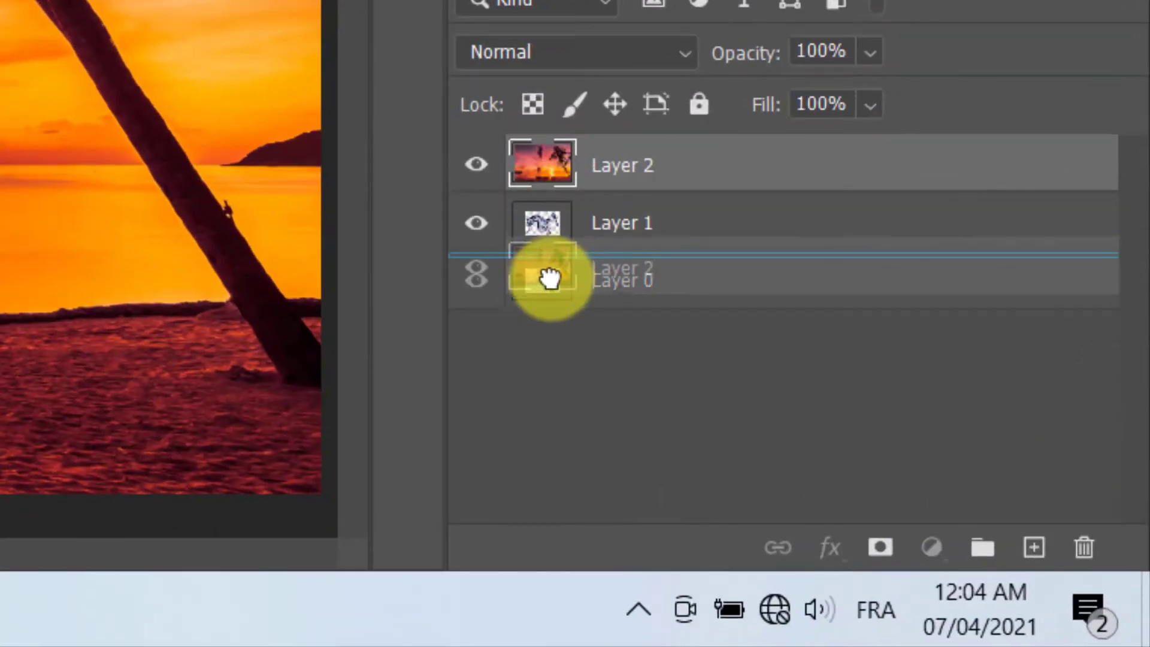
drag(910, 470, 914, 509)
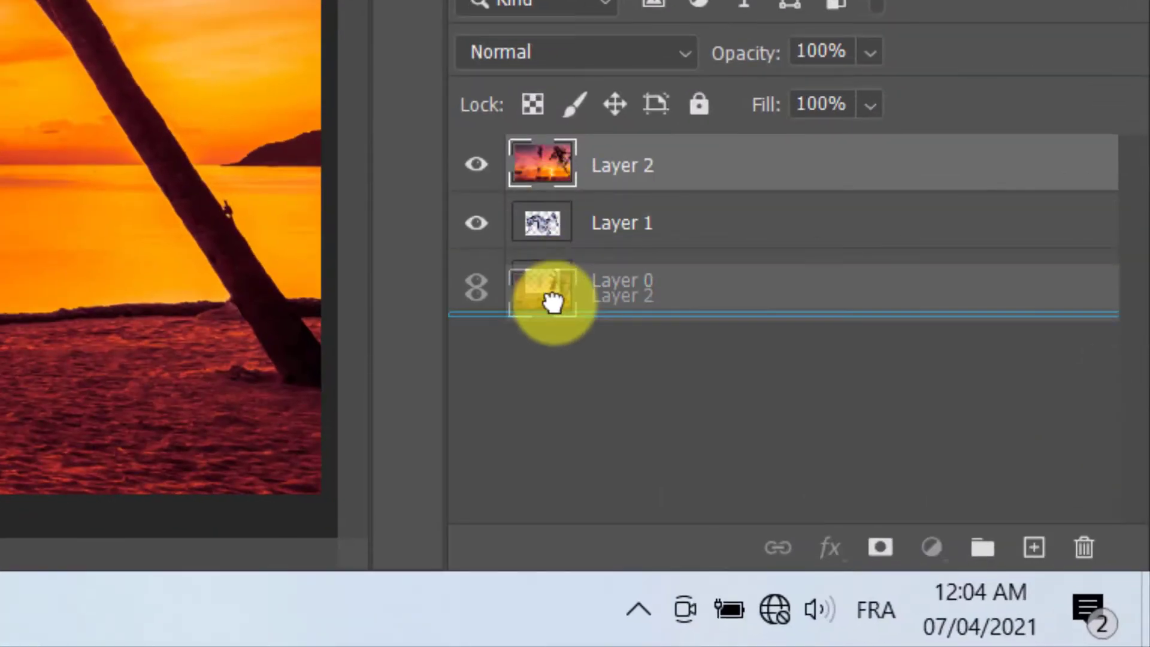
drag(552, 302, 548, 300)
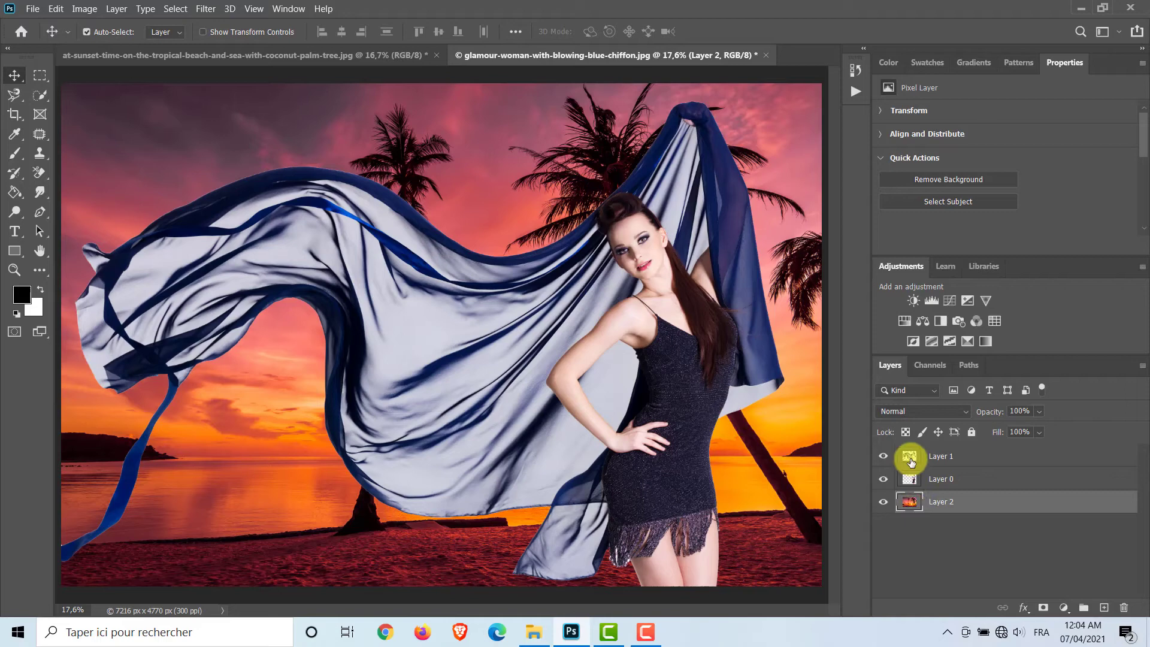
Set Layer 1's opacity to 70% and its blend mode to Multiply.
click(909, 456)
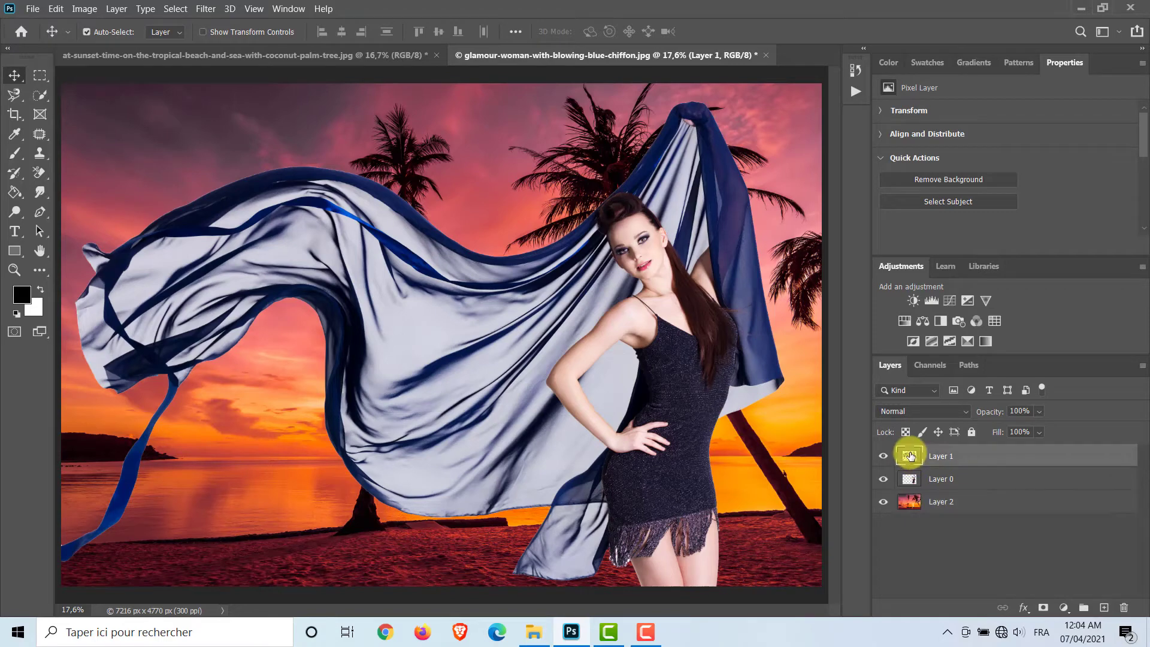
click(1038, 413)
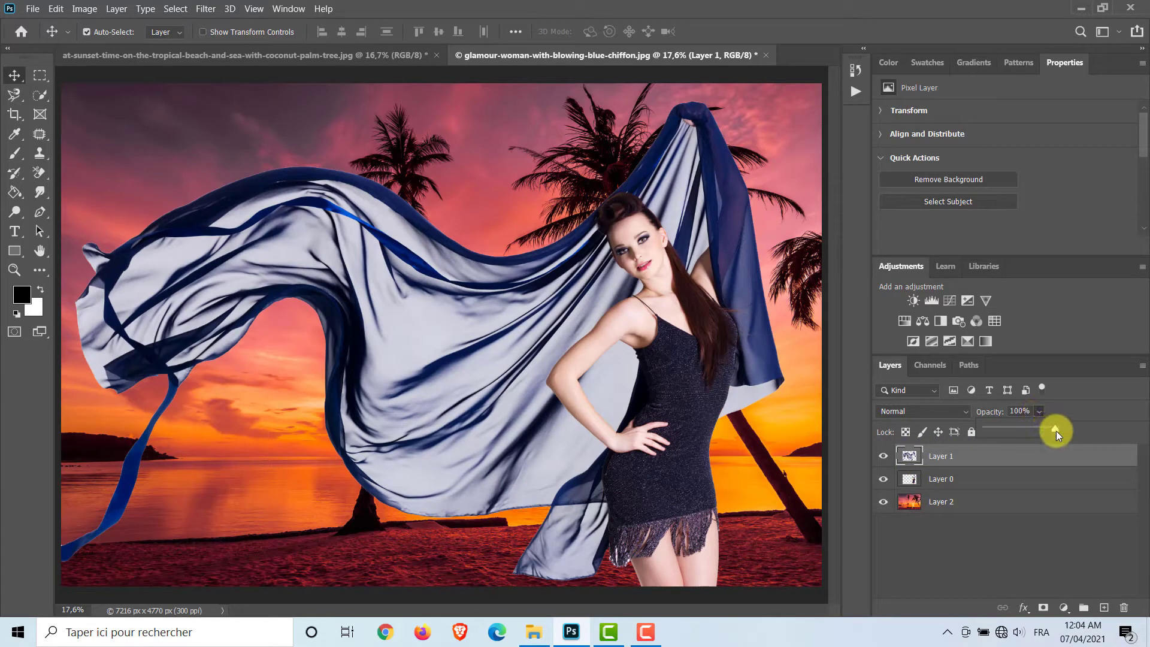
drag(1056, 430, 1034, 430)
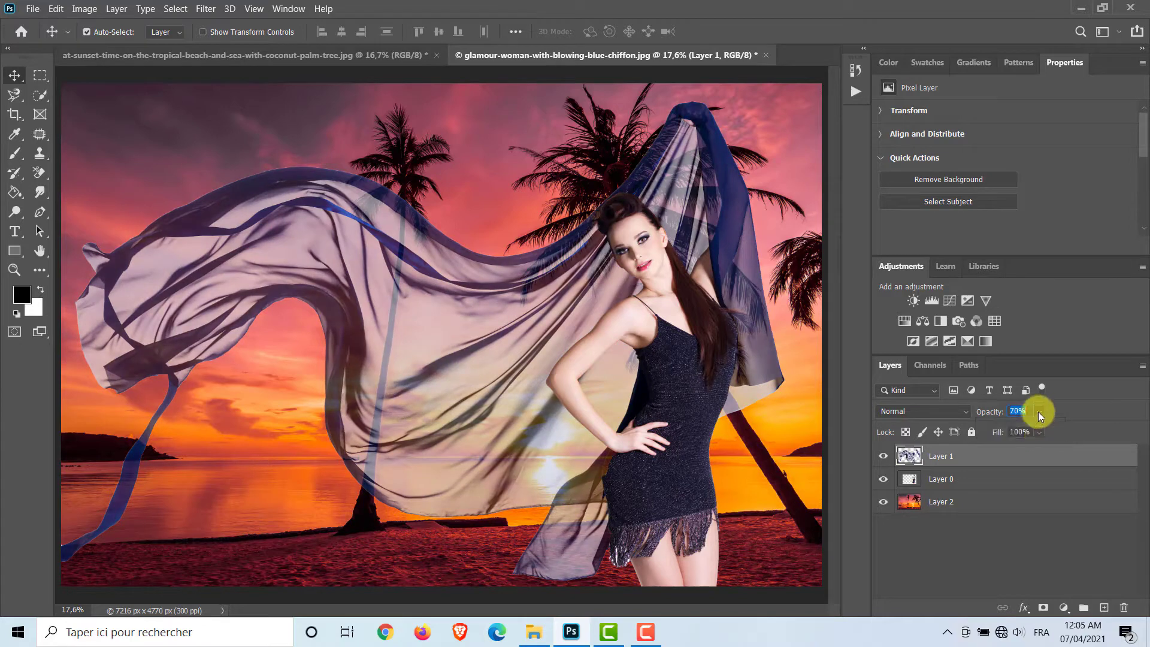
click(967, 415)
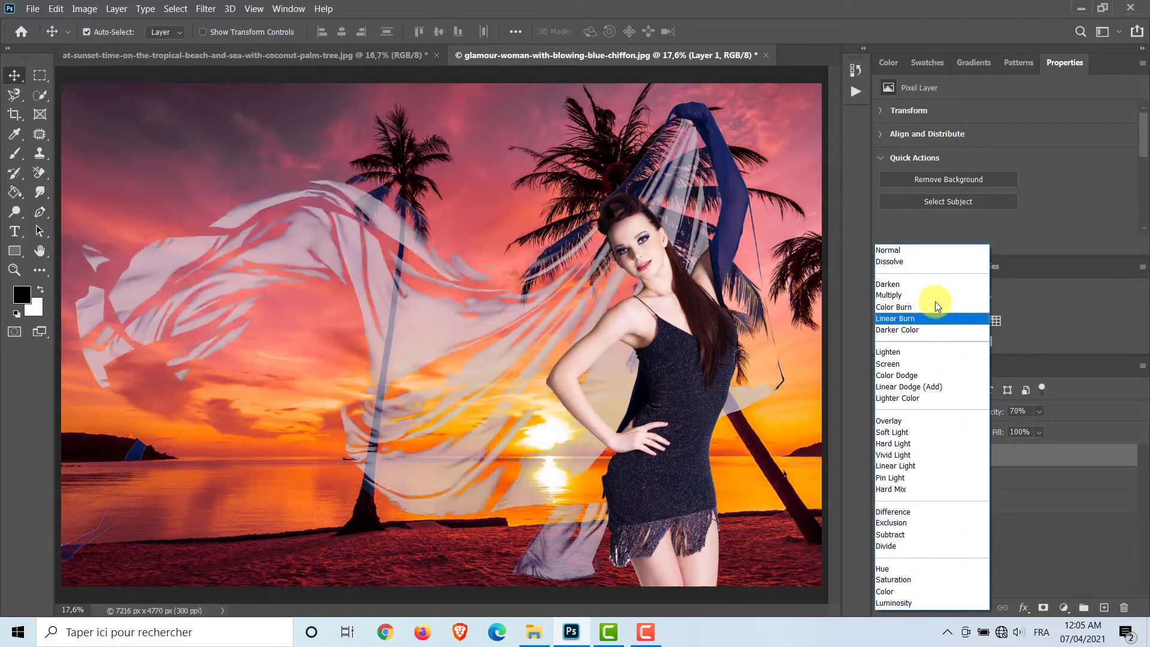
click(936, 297)
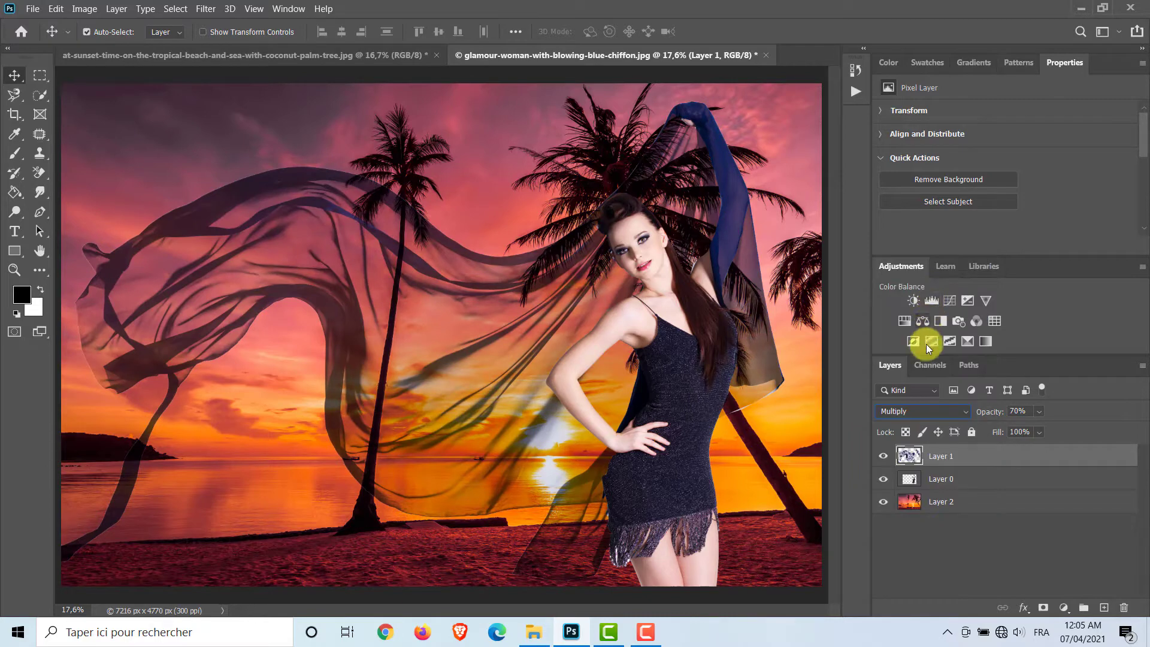
Select the woman's Layer 0 and choose the Clone Stamp tool.
key(s)
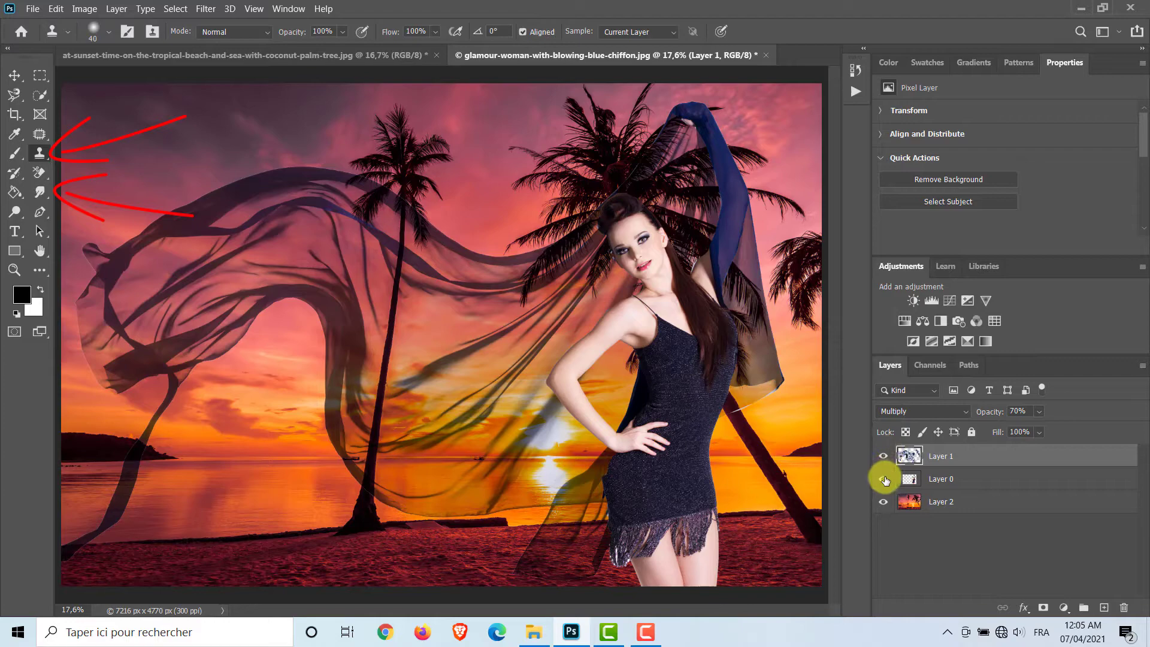
click(910, 479)
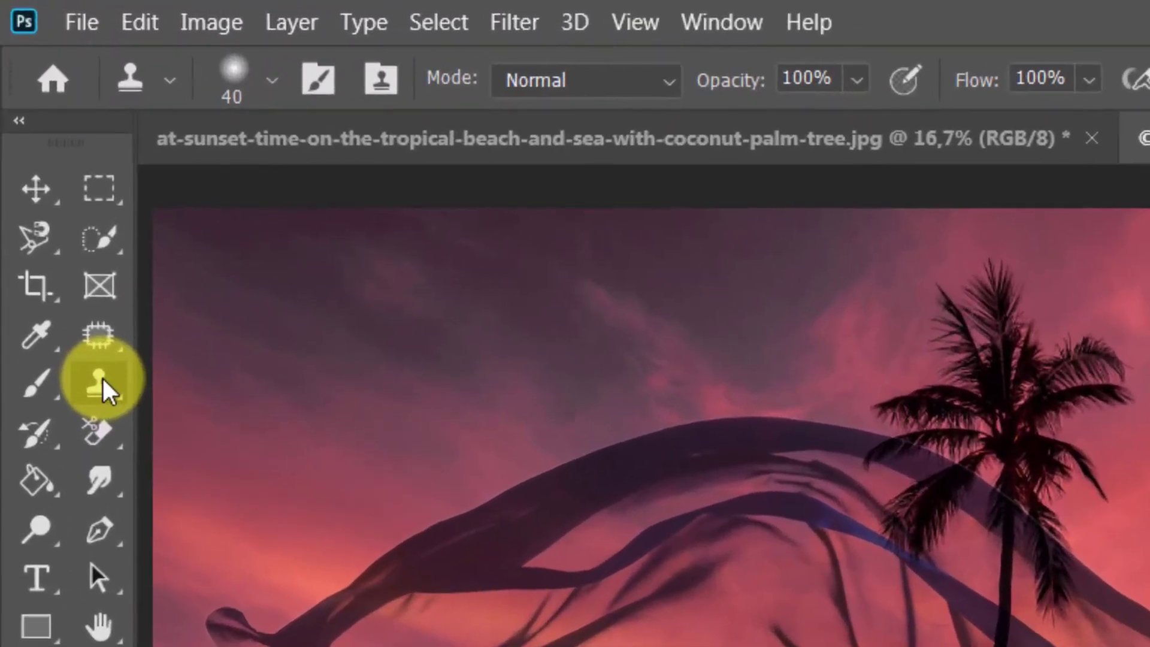
right_click(74, 270)
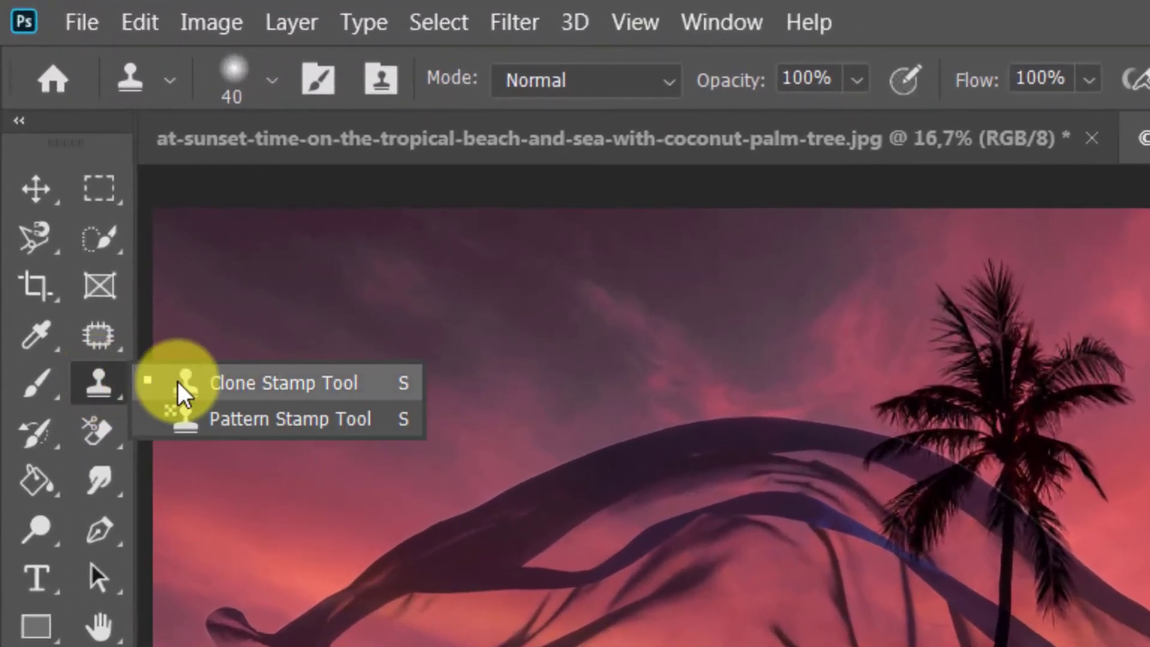
click(135, 275)
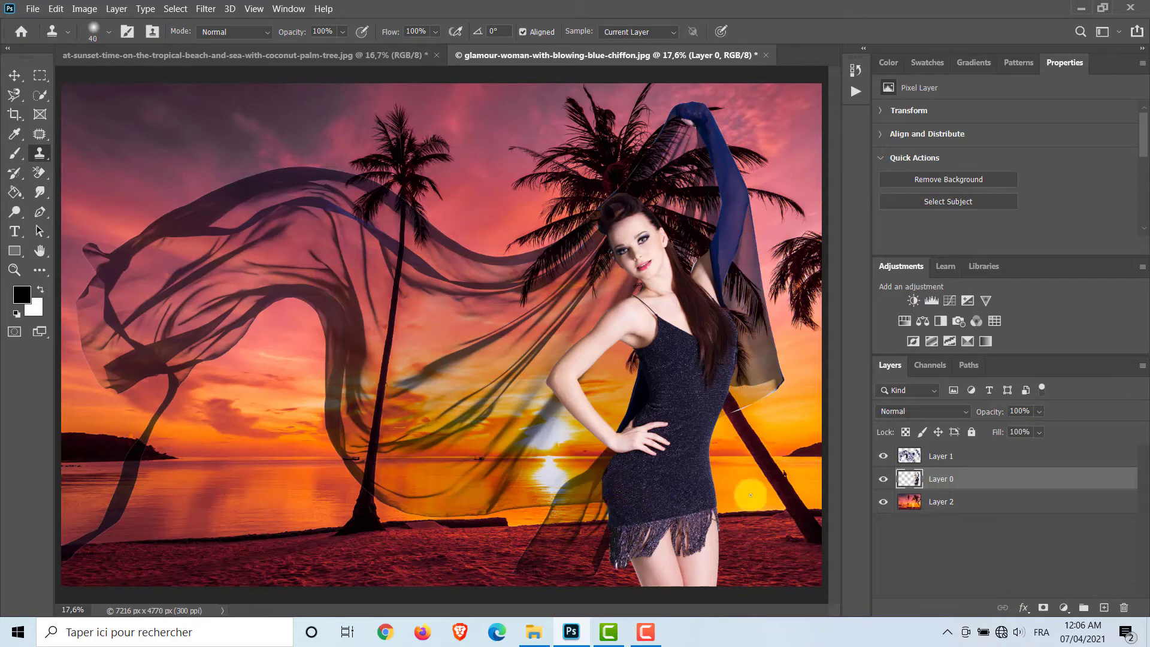
Smudge Layer 1's chiffon edges beside the dress and along the hair near her face.
click(910, 459)
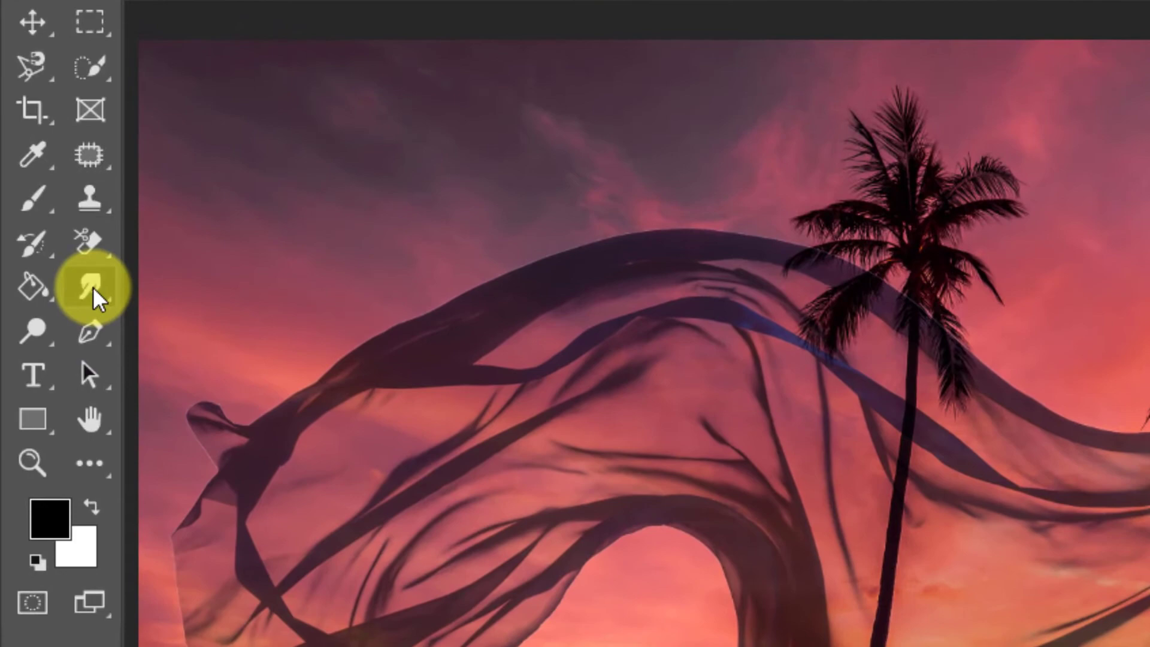
drag(90, 282, 180, 351)
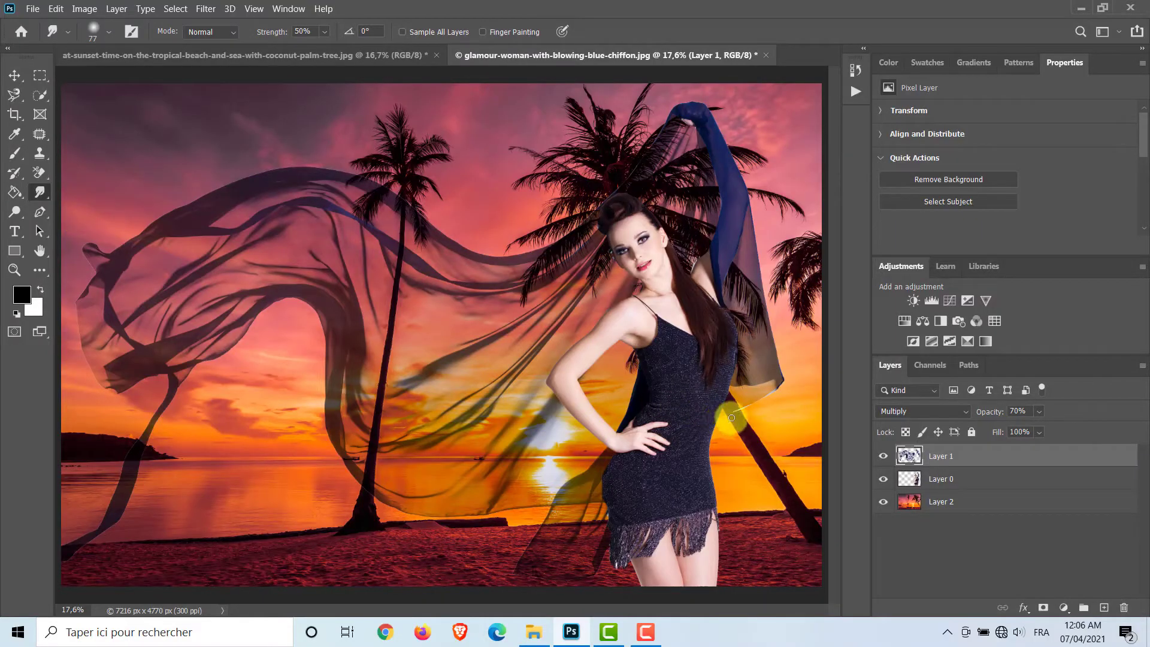
mouse_move(740, 408)
mouse_down()
mouse_move(729, 414)
mouse_move(766, 391)
mouse_move(728, 423)
mouse_up()
click(694, 257)
drag(690, 270, 691, 256)
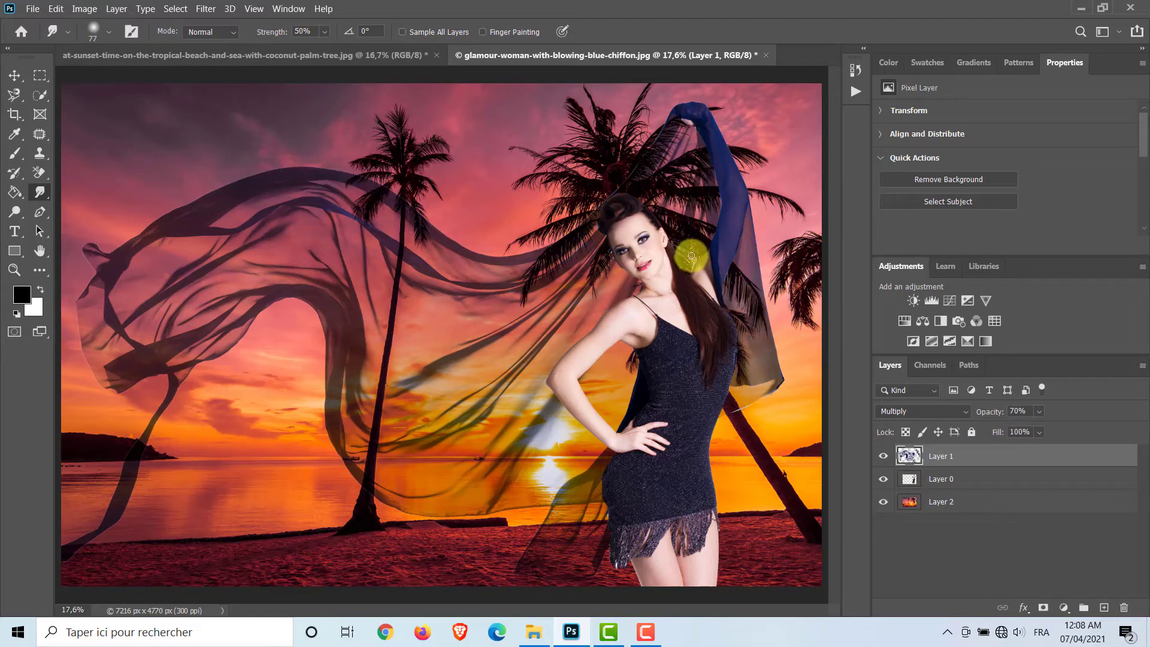
key(alt+bracketleft)
key(e)
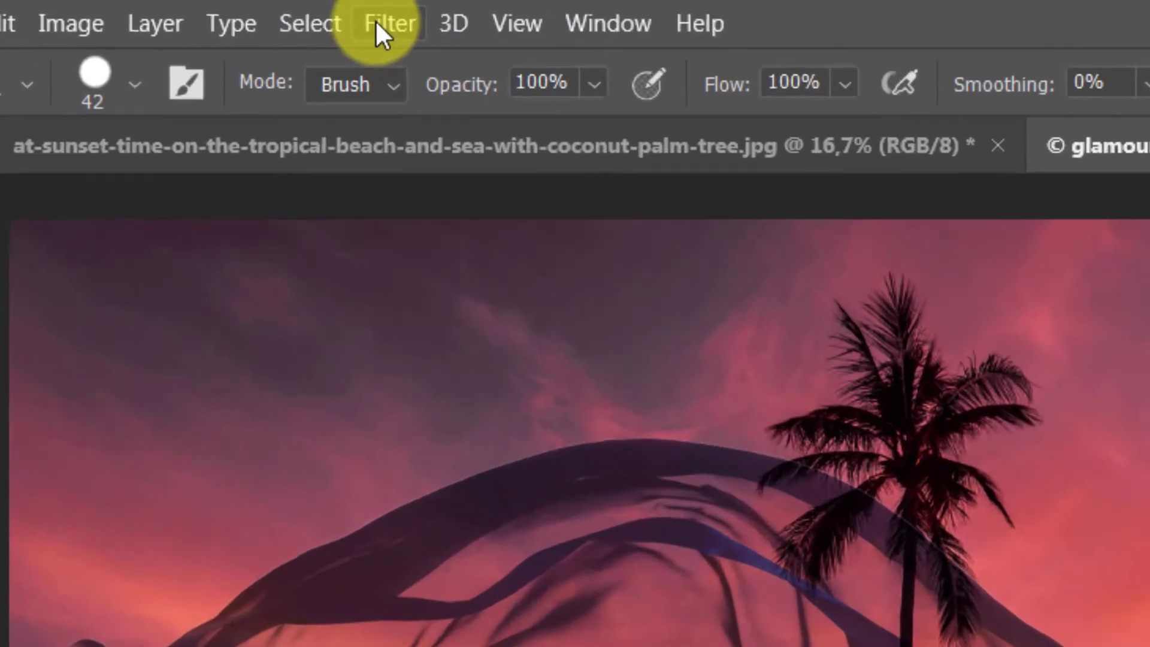
In Camera Raw Filter, set Temperature +23, Tint +26 and Contrast about +45.
click(377, 21)
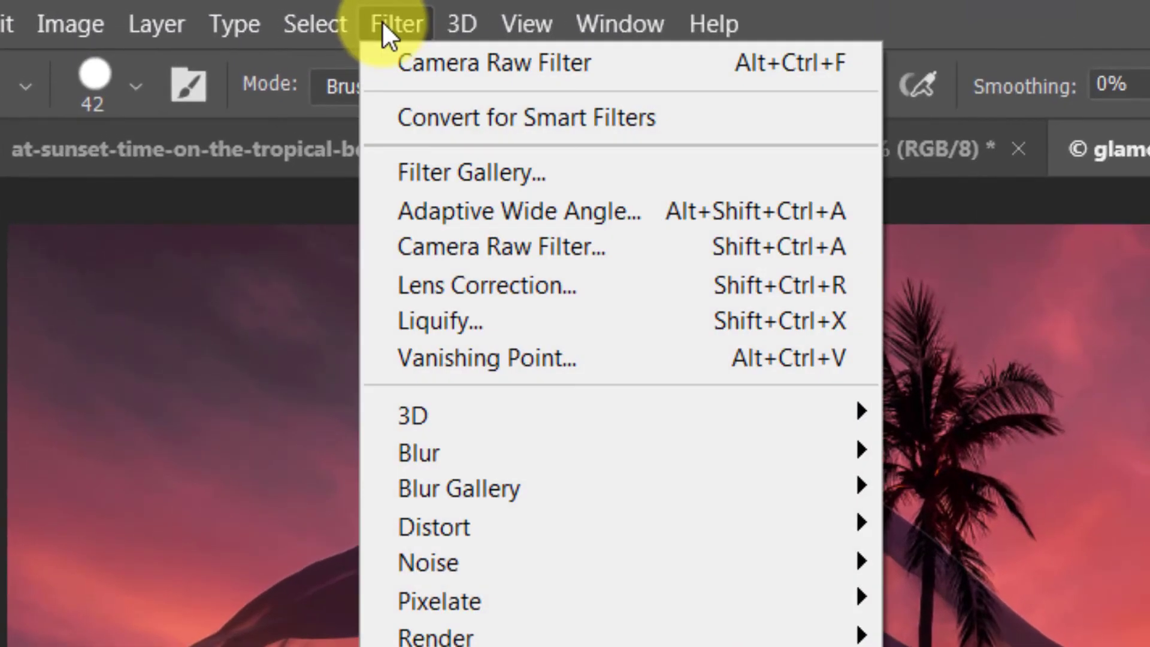
click(530, 245)
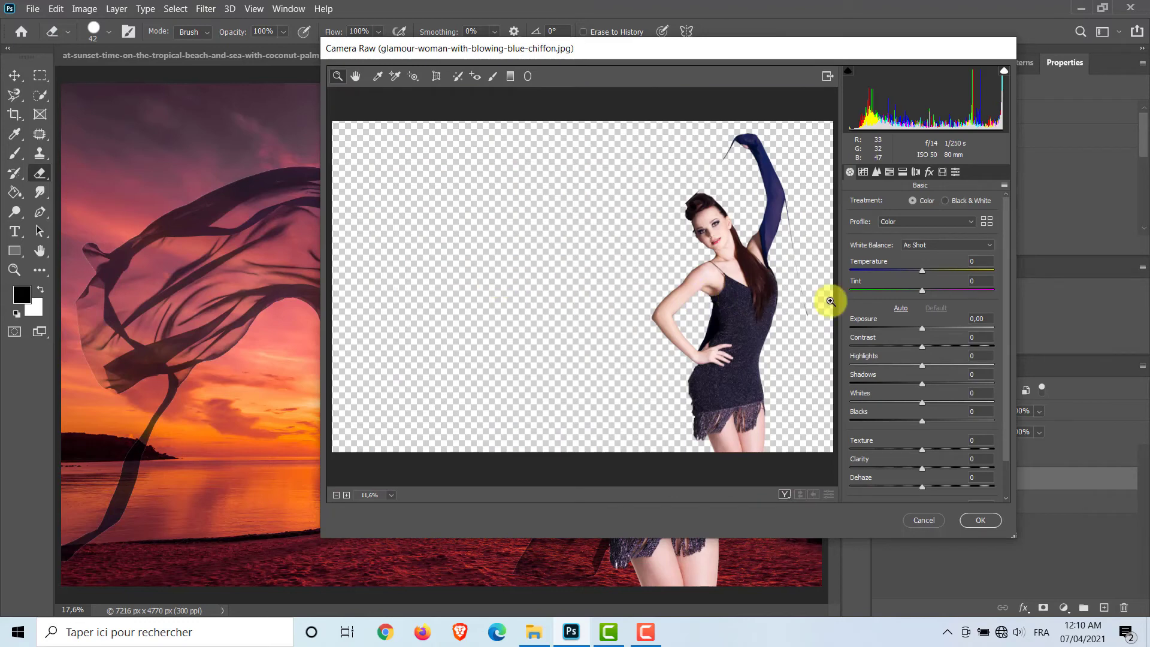
mouse_move(925, 295)
mouse_down()
mouse_move(951, 290)
mouse_move(939, 273)
mouse_up()
drag(929, 334, 950, 333)
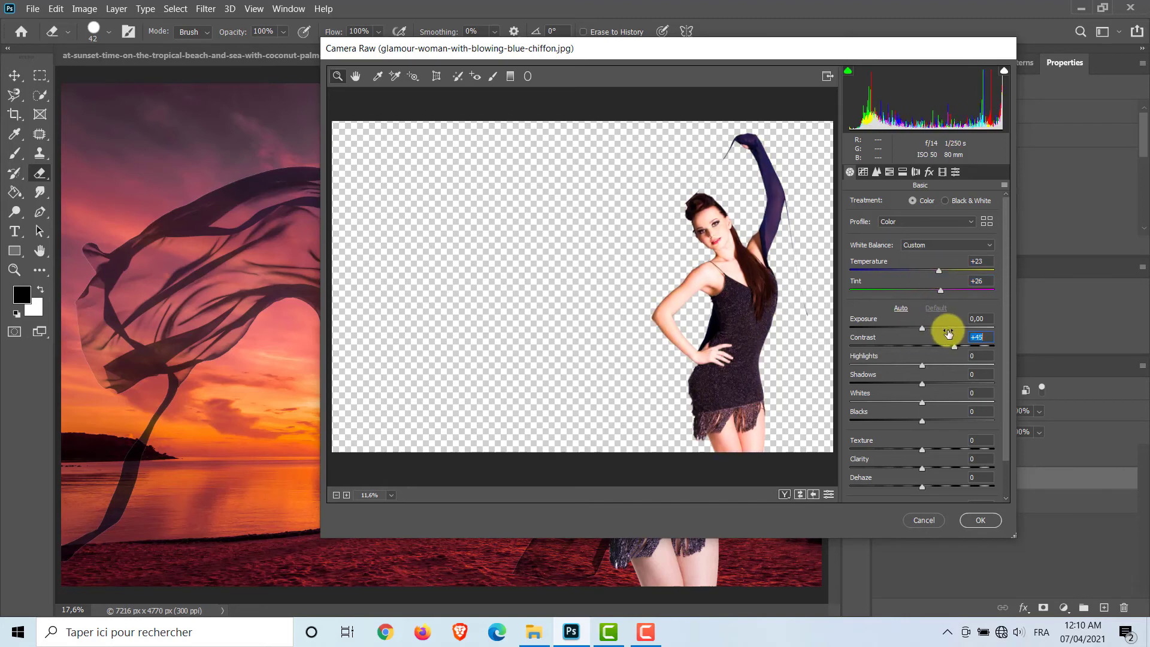